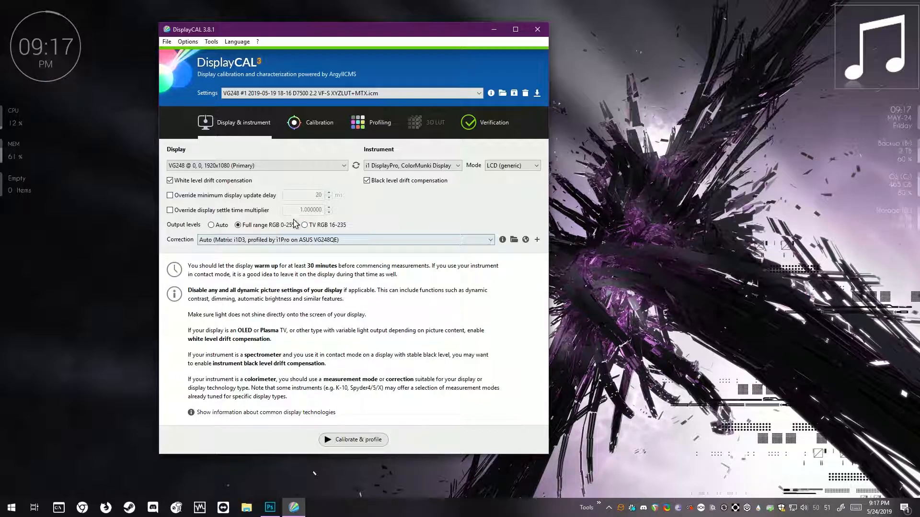
- Check the colorimeter correction choices, keeping Auto (Matrix: i1D3, profiled by i1Pro on ASUS VG248QE), and review the observer options in the calibration settings
left_click(362, 242)
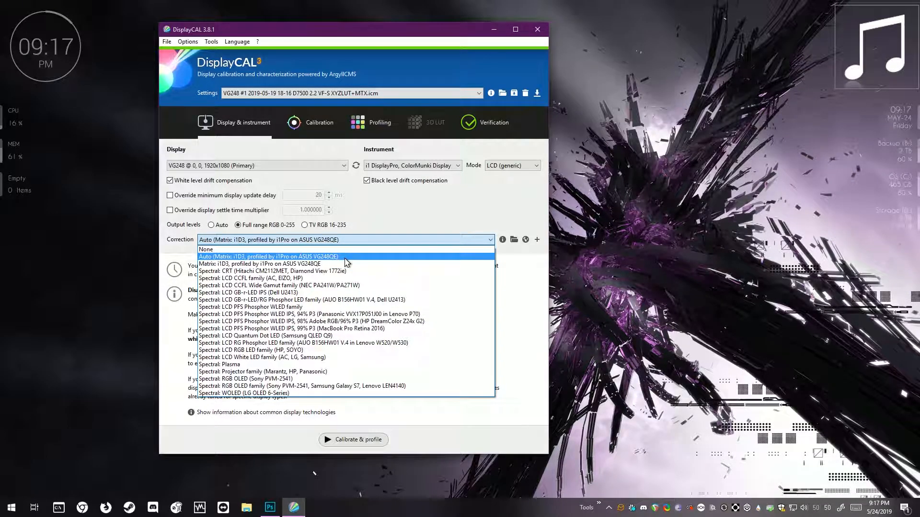
left_click(353, 260)
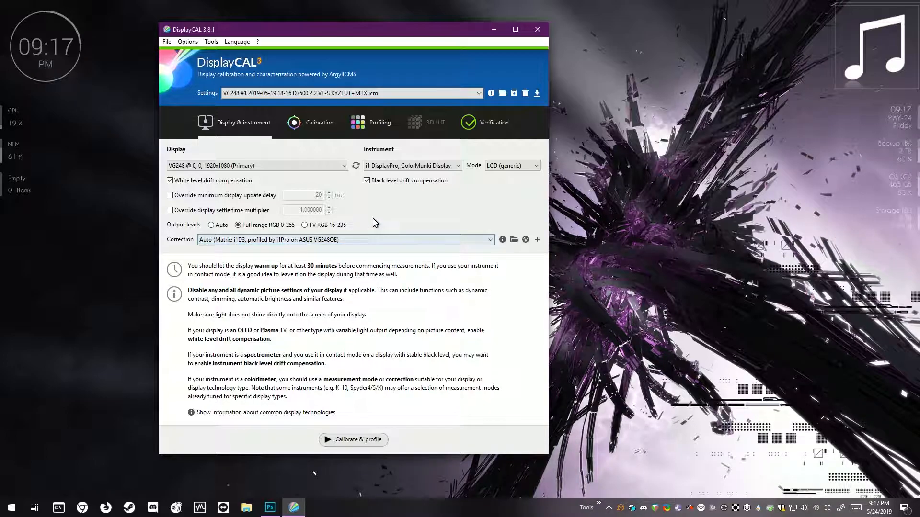
left_click(319, 122)
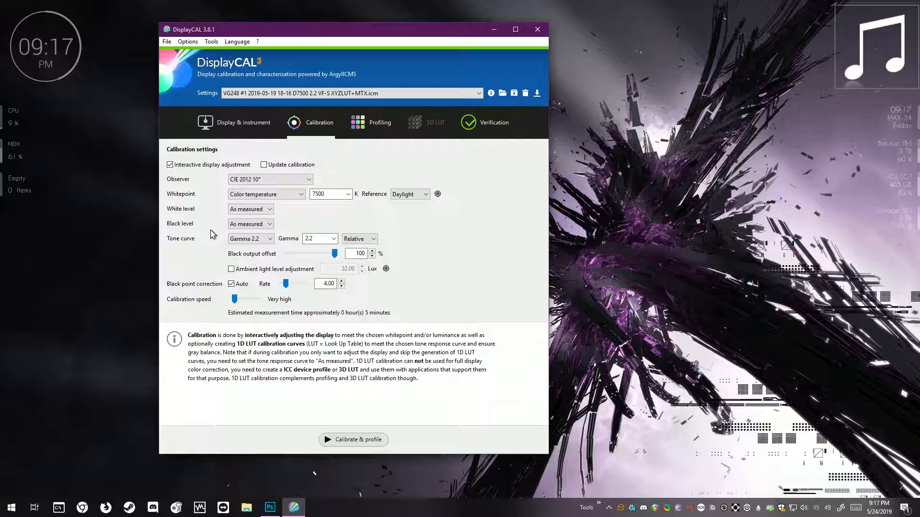
left_click(309, 183)
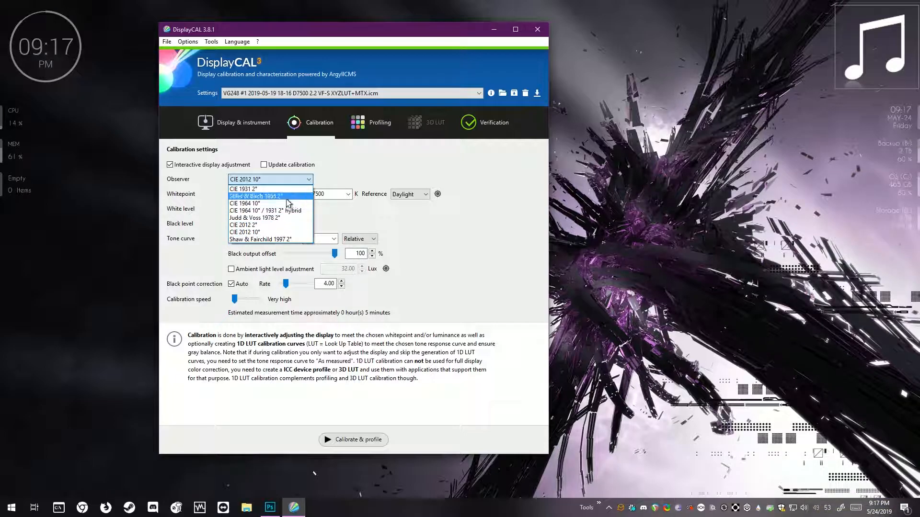
left_click(363, 167)
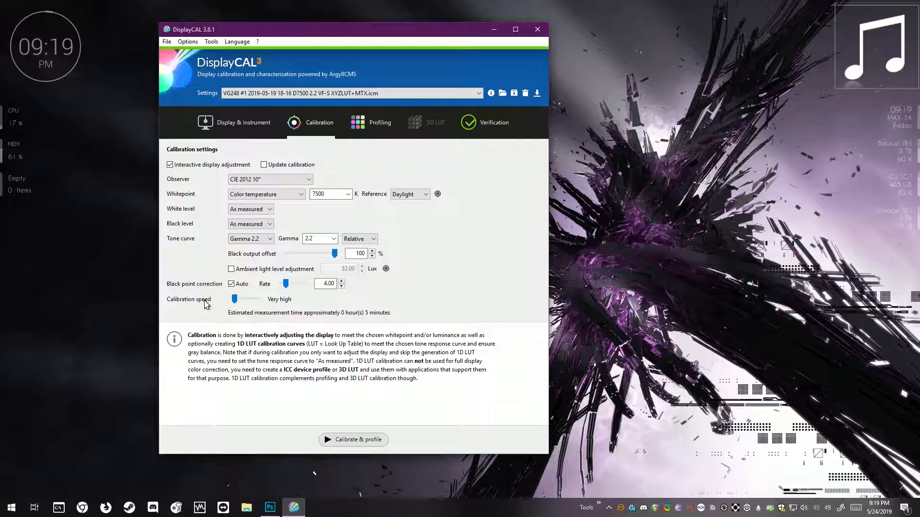
- Review the available profile types in the profiling settings, keeping XYZ LUT + matrix
left_click(375, 123)
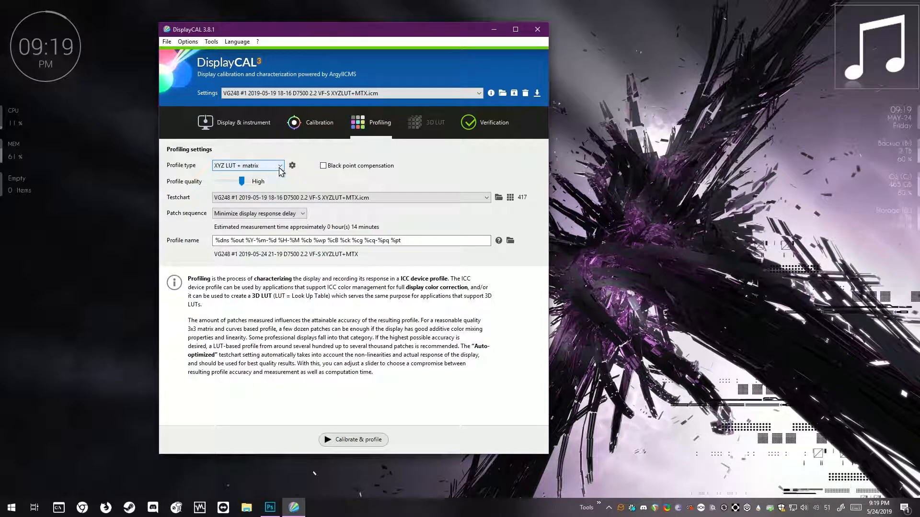
left_click(258, 167)
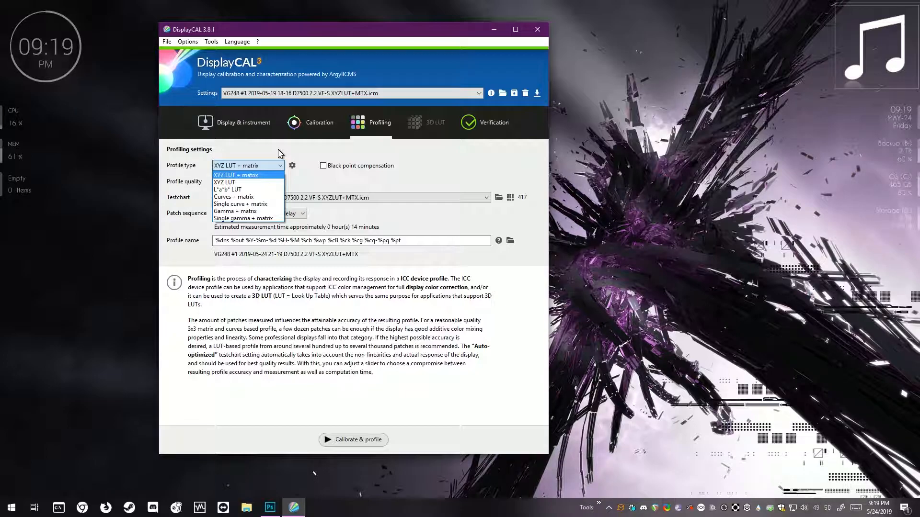
left_click(440, 167)
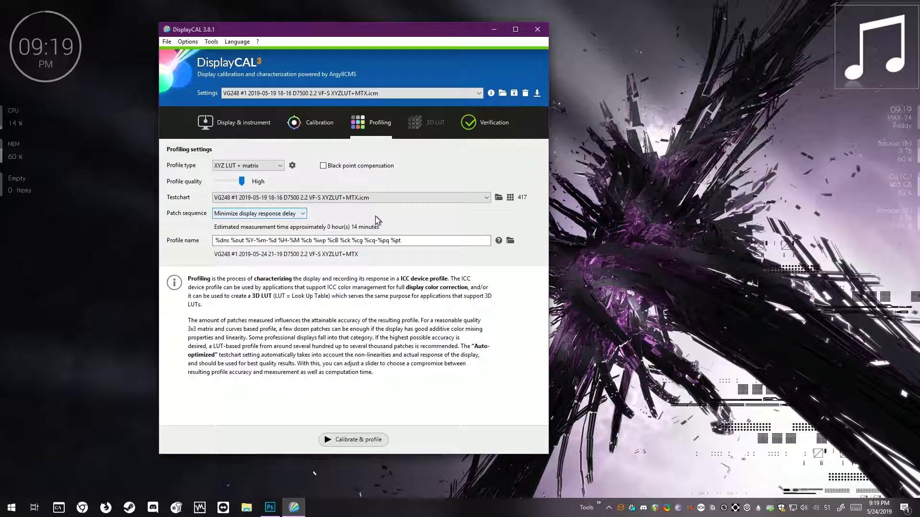
- Set the testchart to Auto-optimized with 425 patches and close DisplayCAL
left_click(458, 200)
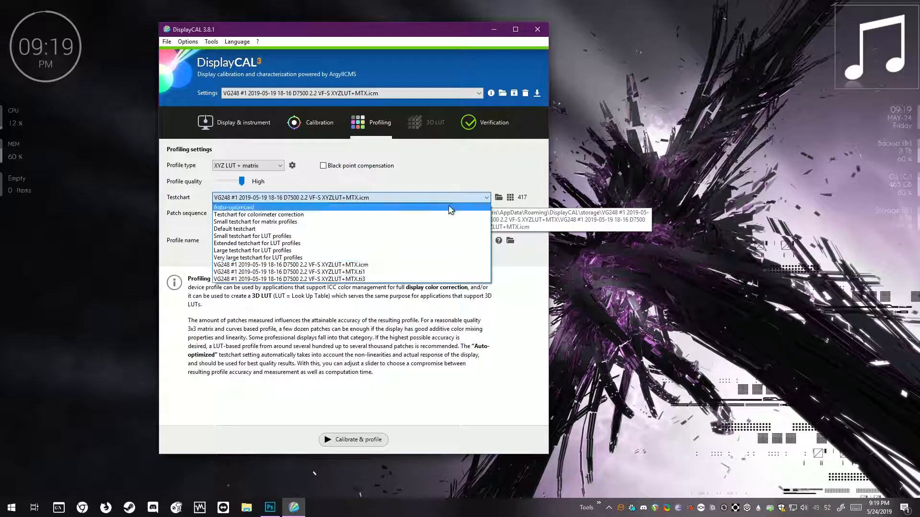
left_click(285, 207)
left_click_drag(322, 218, 292, 219)
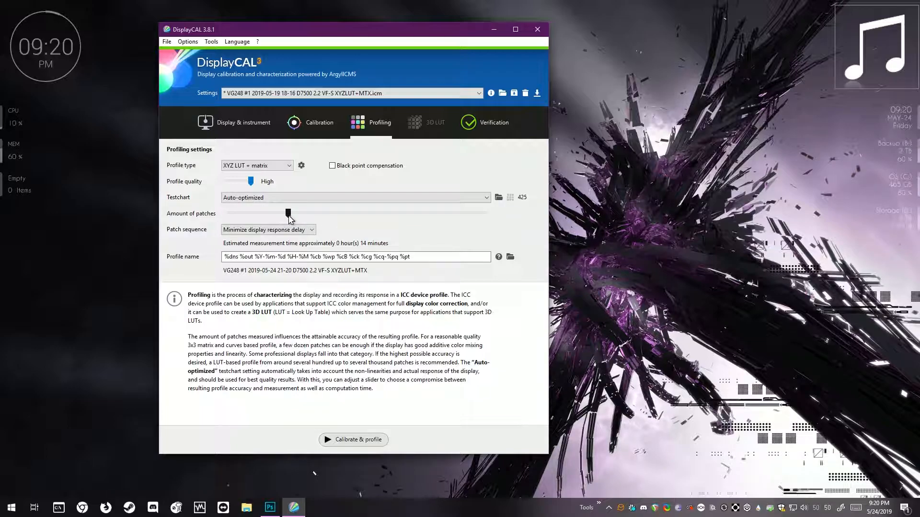
left_click(288, 197)
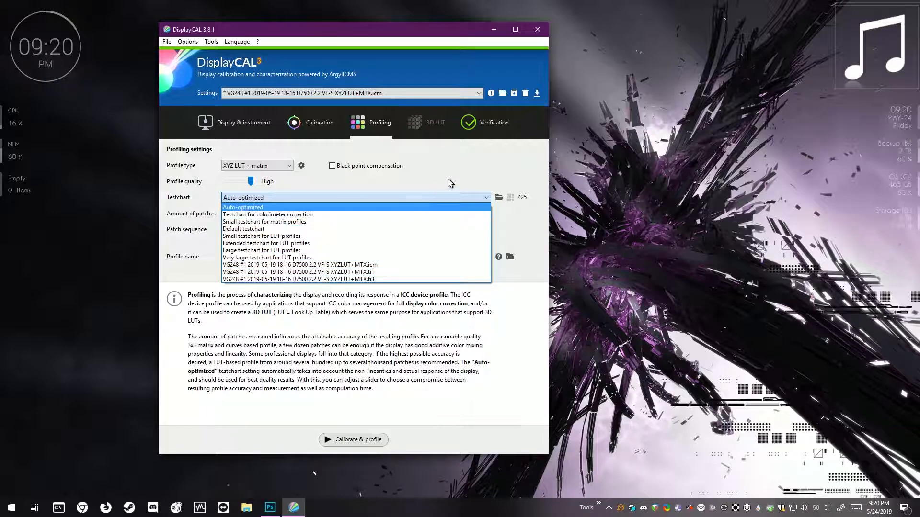
left_click(335, 207)
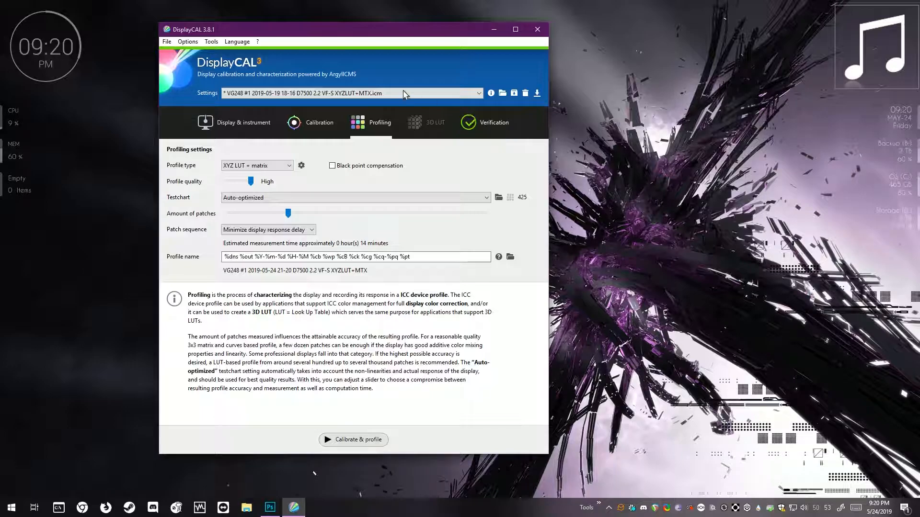
left_click_drag(429, 35, 467, 36)
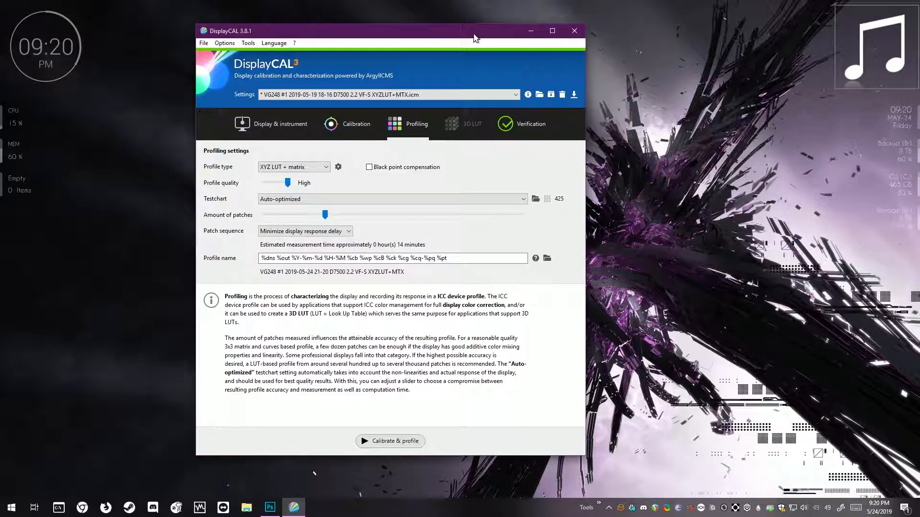
left_click(574, 31)
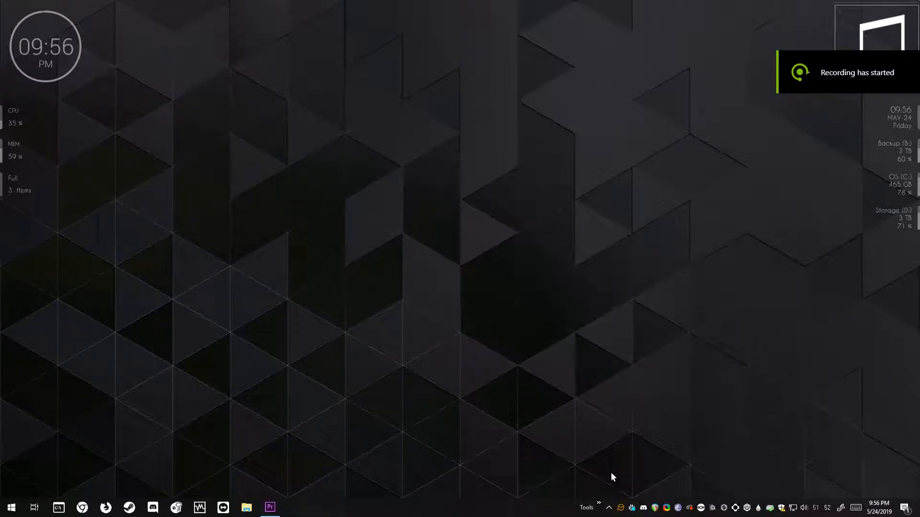
- Open the display profile loader's profile associations and select the default 2019-05-19 profile for the VG248 display
left_click(608, 509)
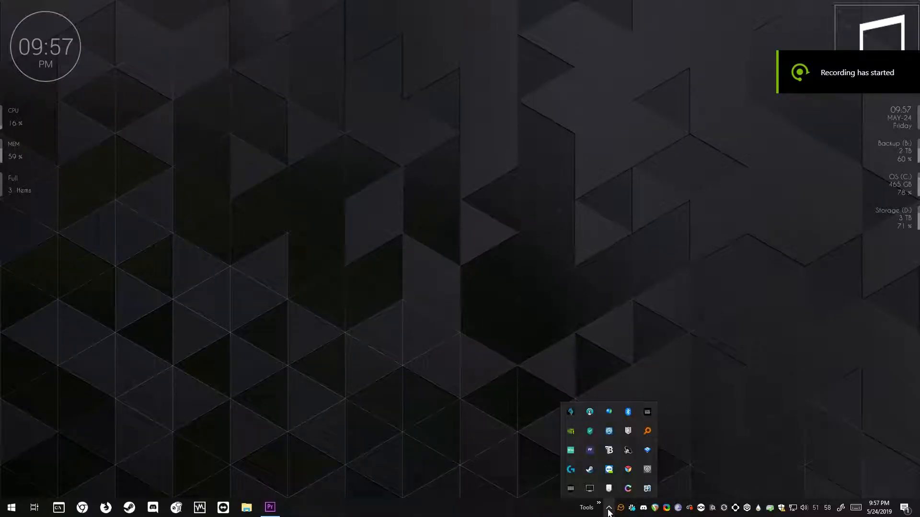
right_click(628, 492)
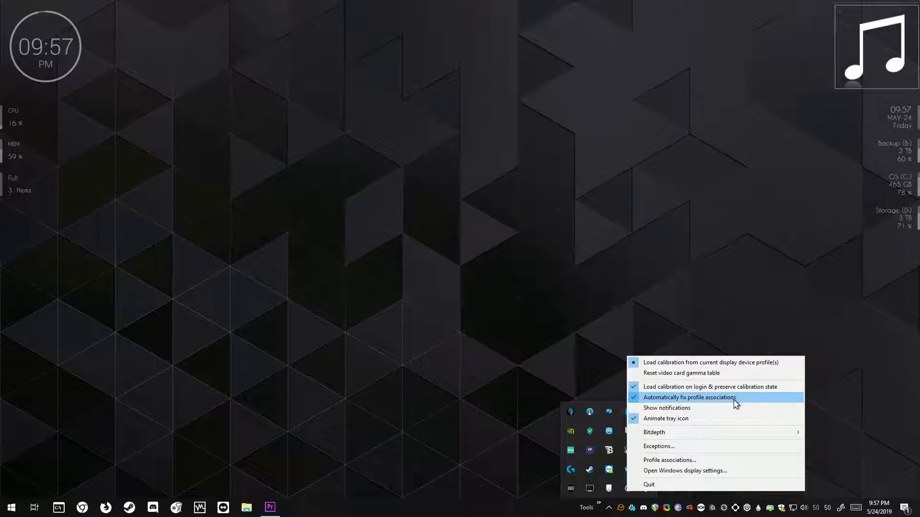
mouse_move(723, 434)
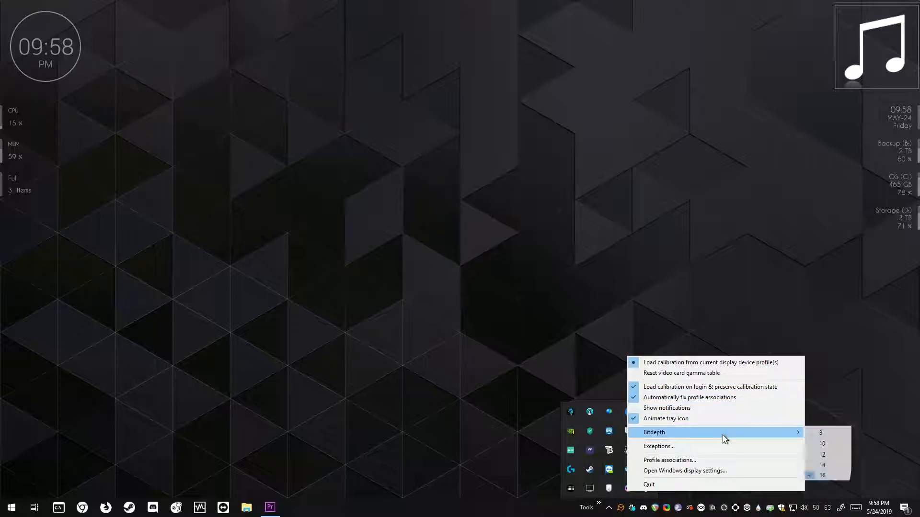
left_click(716, 461)
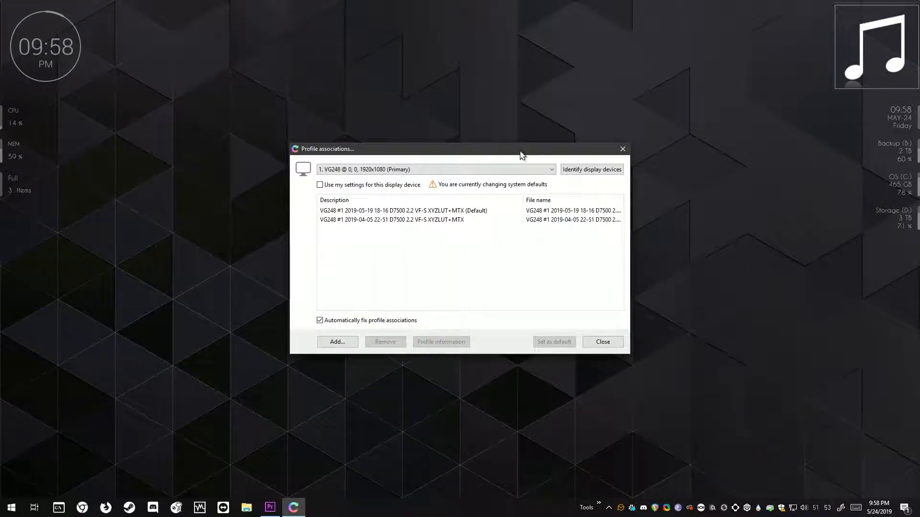
left_click_drag(519, 155, 484, 164)
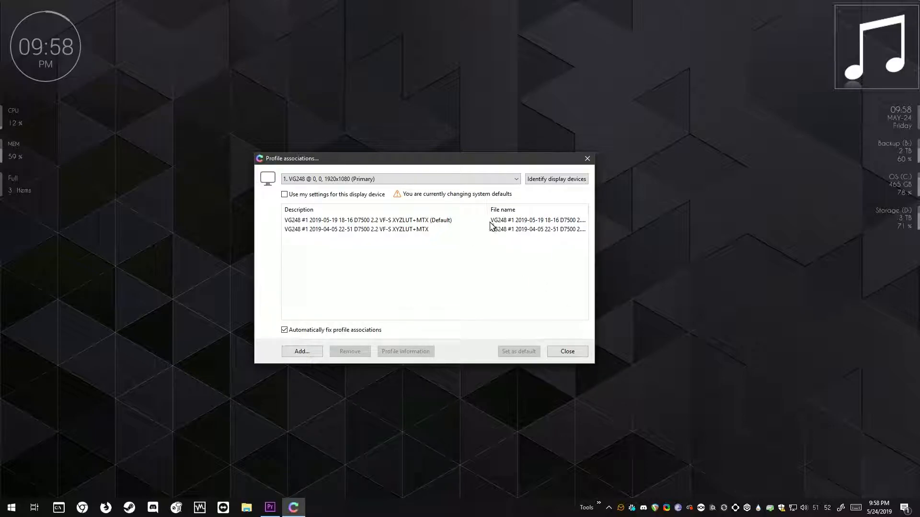
left_click_drag(487, 210, 462, 210)
left_click(441, 221)
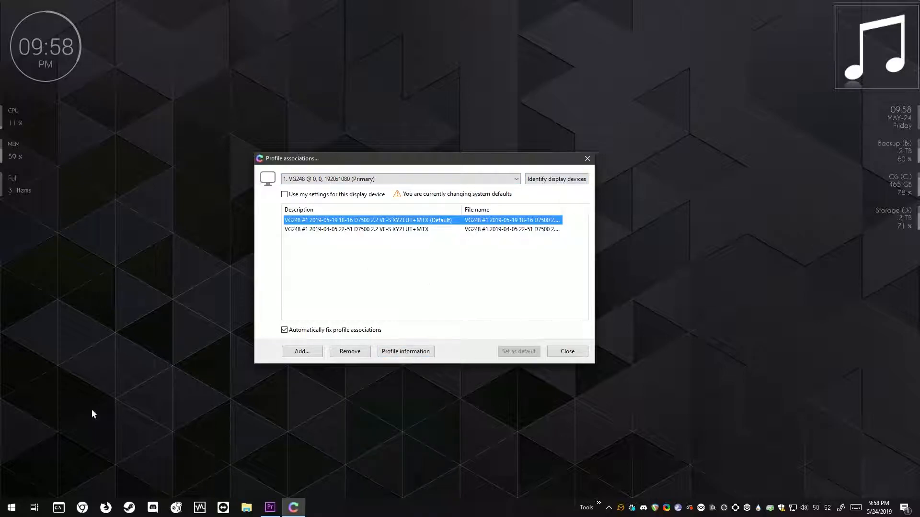
- Search Windows for "color p" and open the display settings that contain the color profile choice
left_click(14, 512)
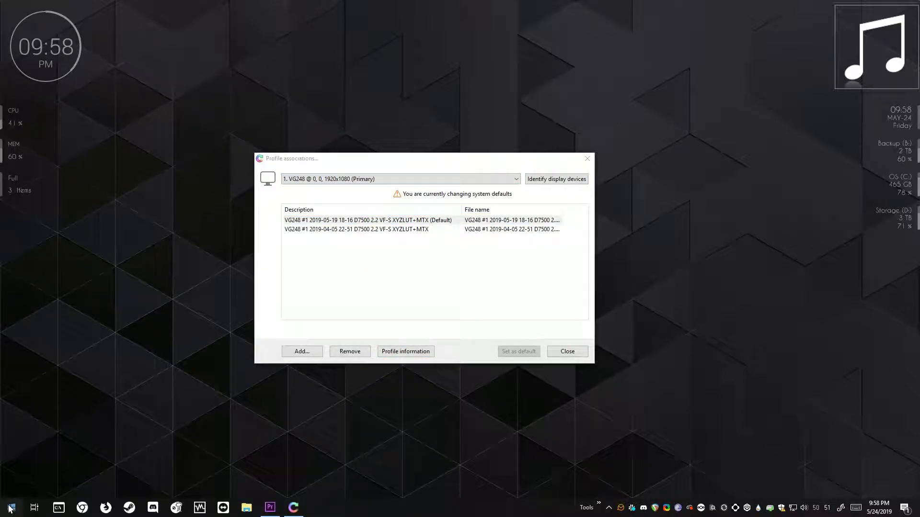
left_click(9, 507)
type("color p")
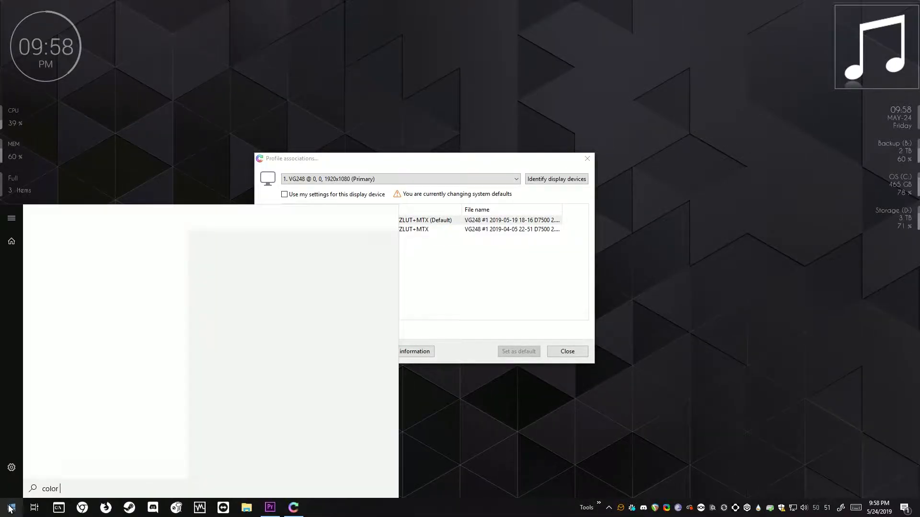
key("Return")
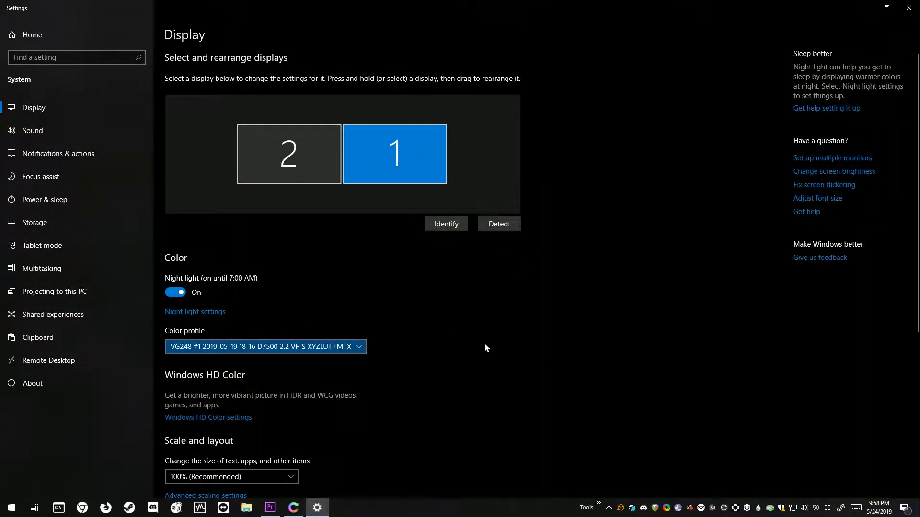
- Open Windows Color Management through the advanced display settings and adapter properties of Display 1 (VG248)
scroll(502, 346, "down", 3)
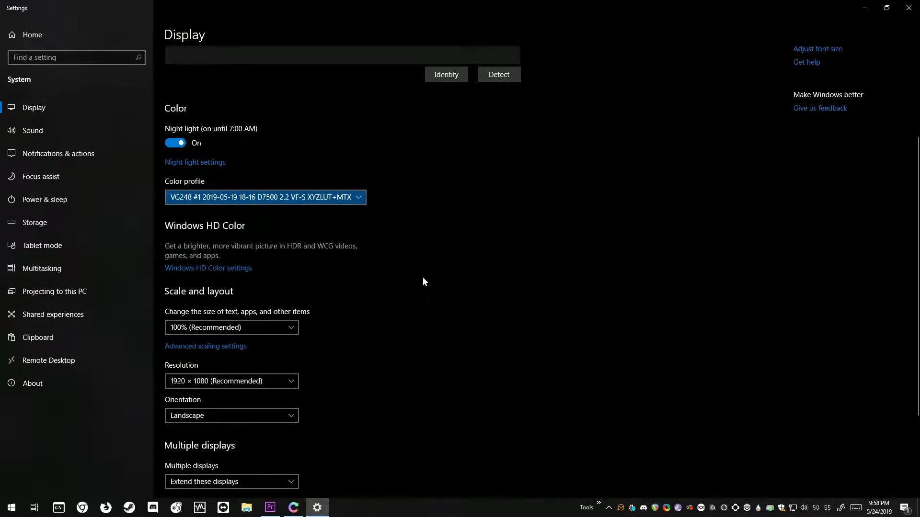
scroll(422, 278, "down", 3)
left_click(208, 448)
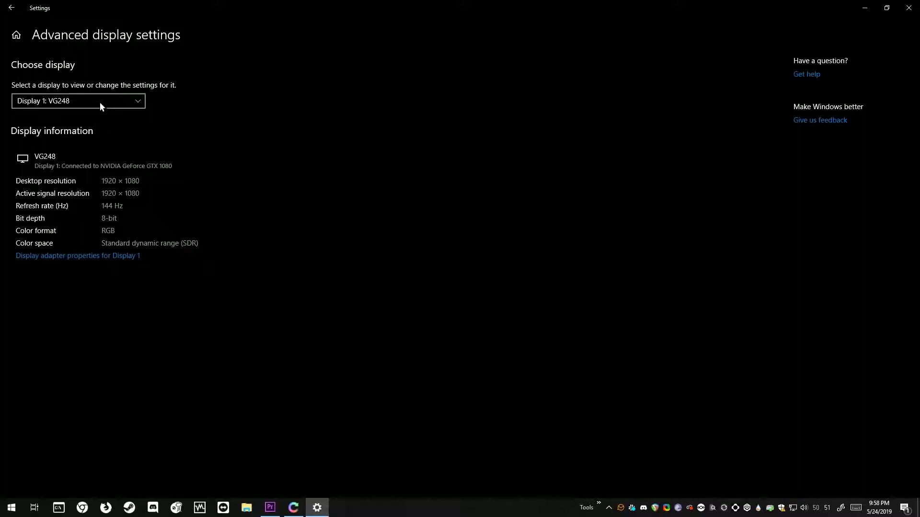
left_click(47, 259)
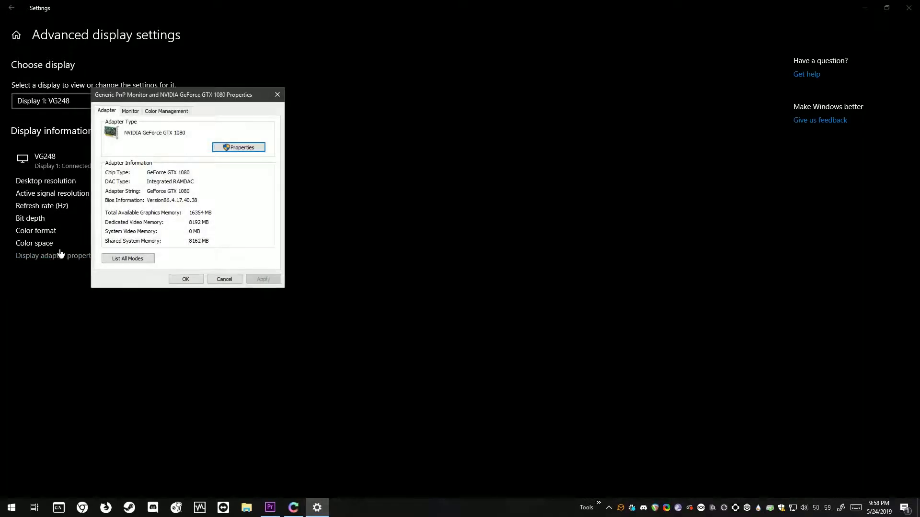
left_click_drag(189, 101, 359, 144)
left_click(348, 155)
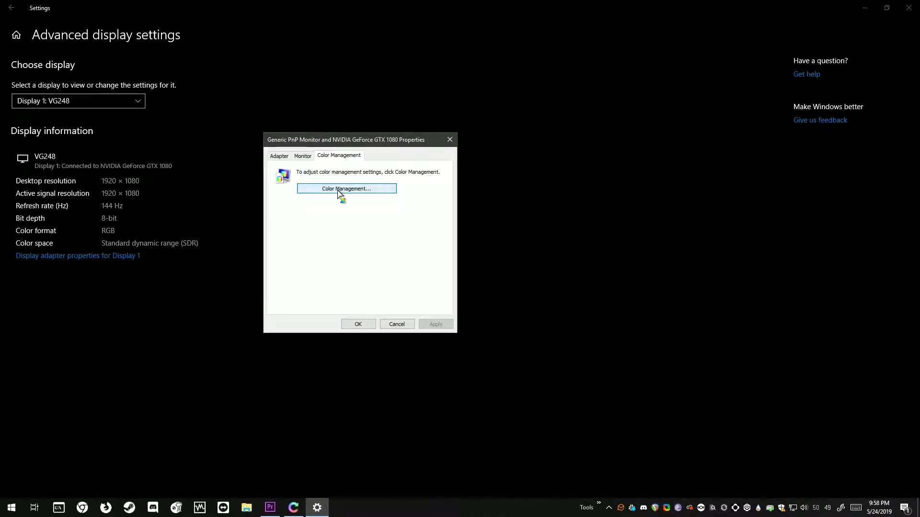
left_click(340, 191)
left_click_drag(314, 113, 474, 113)
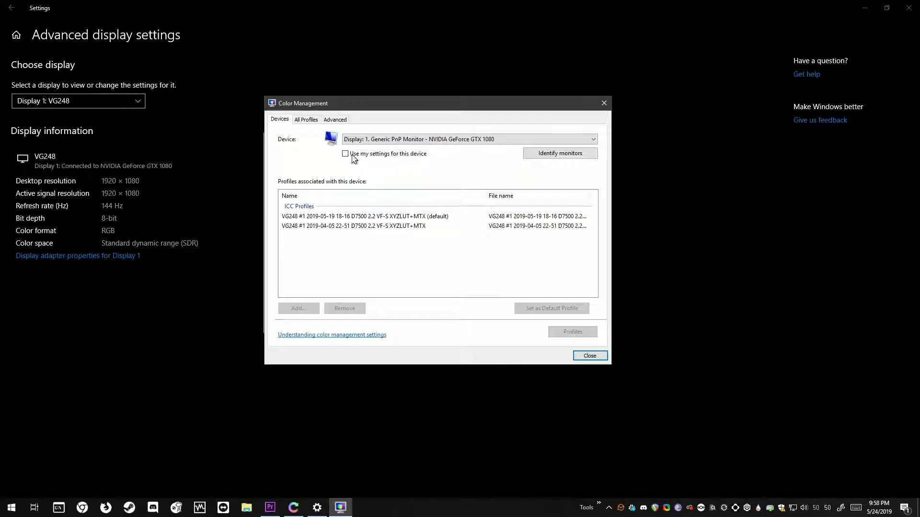
- Select the default VG248 profile associated with the monitor and look through all color profiles installed on the system
left_click(318, 217)
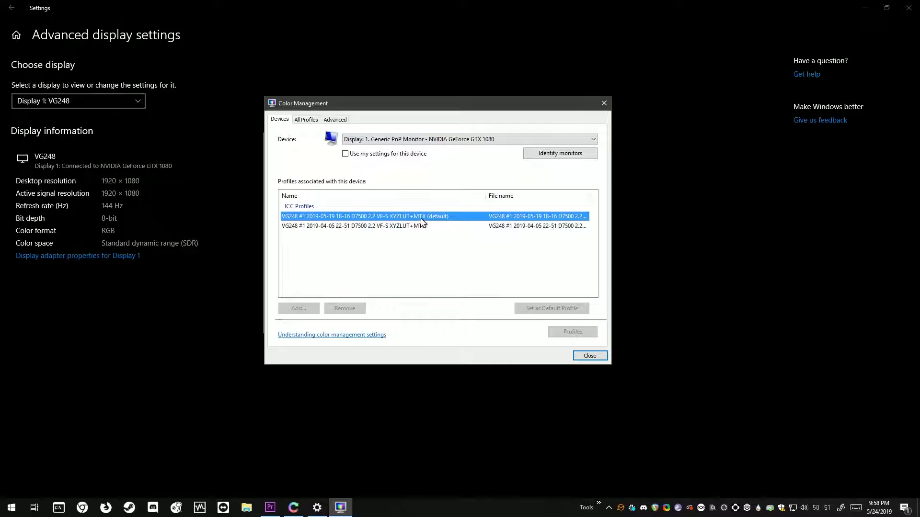
left_click(297, 121)
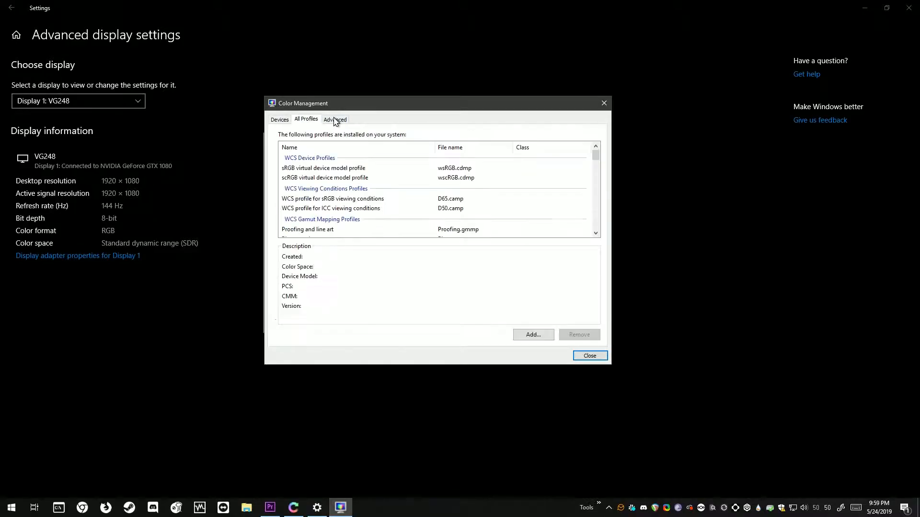
scroll(412, 205, "down", 5)
mouse_move(596, 172)
left_mouse_down()
mouse_move(594, 189)
mouse_move(596, 170)
left_mouse_up()
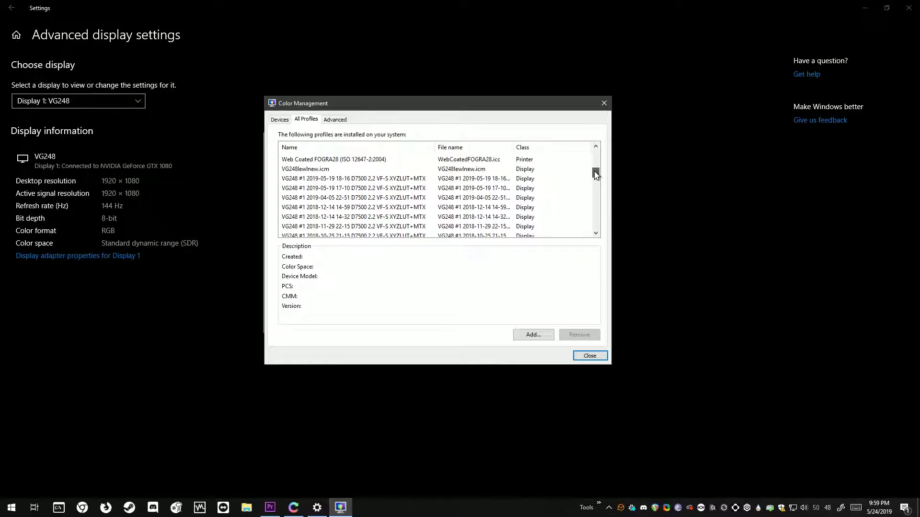
- Check the advanced color management settings, including the system defaults and their Windows display calibration option, and close the system defaults window
left_click(335, 121)
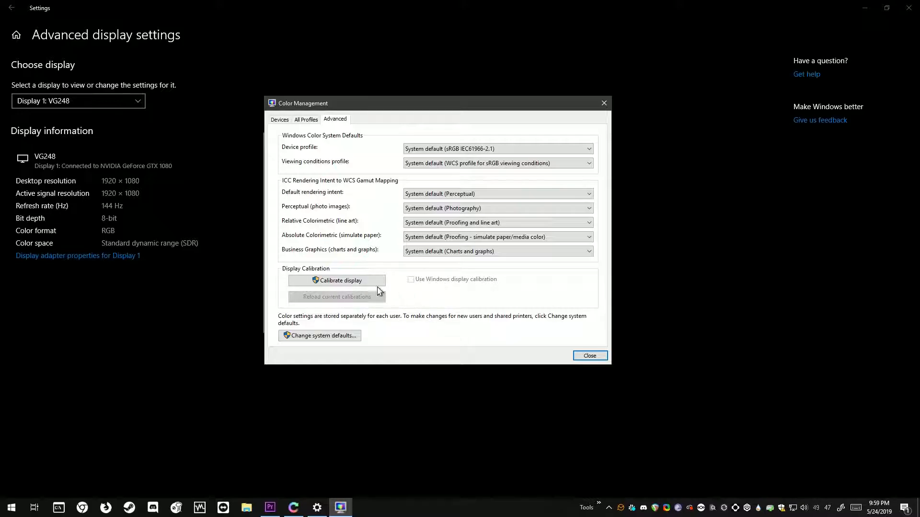
left_click(322, 341)
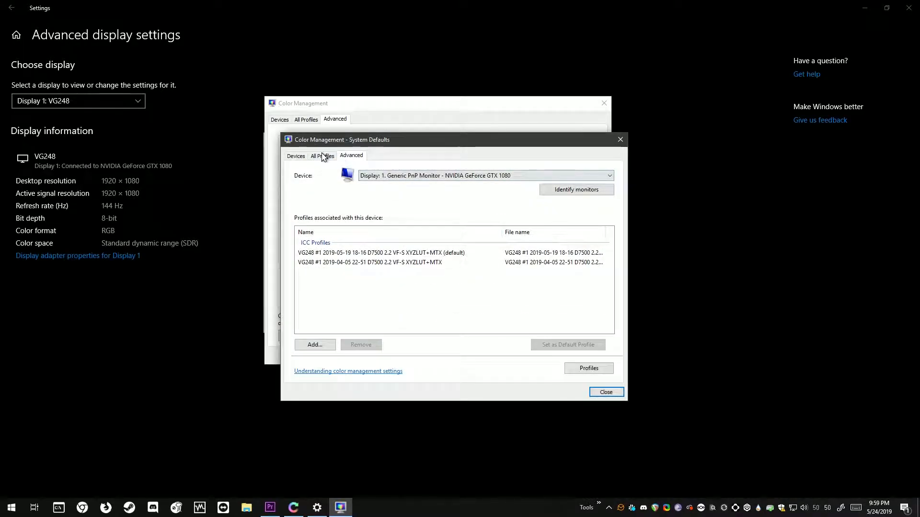
left_click(341, 156)
mouse_move(445, 139)
left_mouse_down()
mouse_move(781, 202)
mouse_move(455, 144)
left_mouse_up()
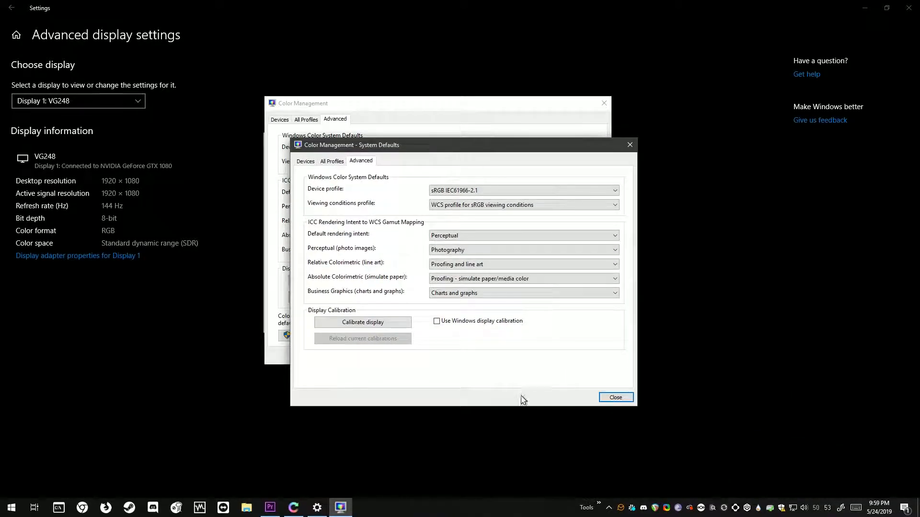
left_click(615, 398)
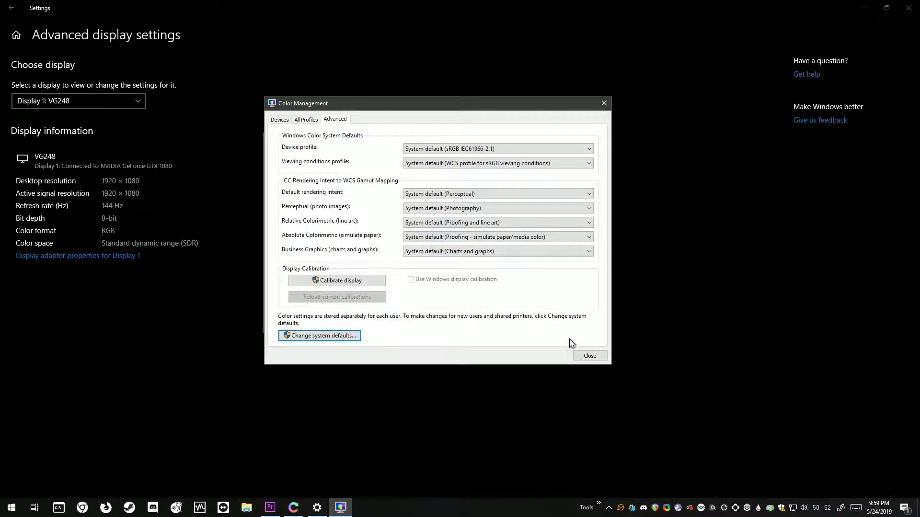
- Close Color Management, the display adapter properties, the Settings window and the remaining open window
left_click(591, 356)
left_click(449, 140)
left_click(909, 8)
left_click(587, 159)
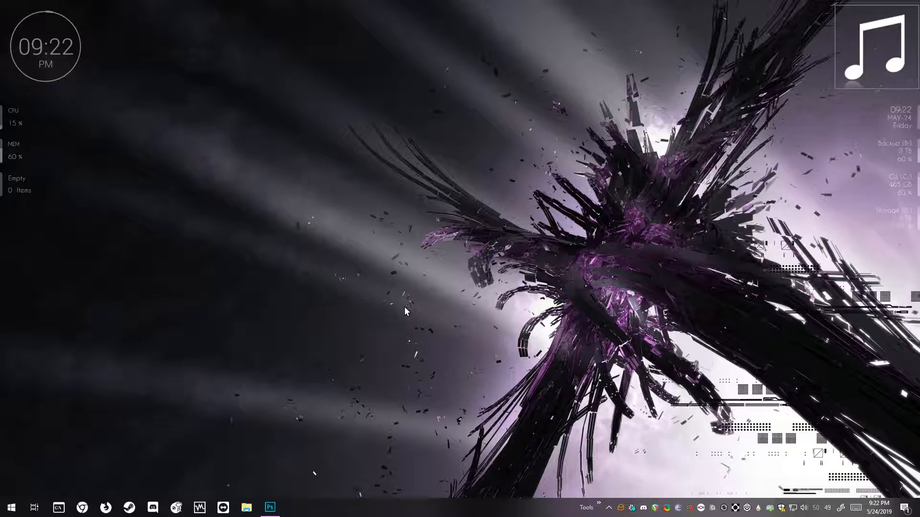
- Switch to Photoshop, open its Color Settings and look through the available settings presets
left_click(270, 507)
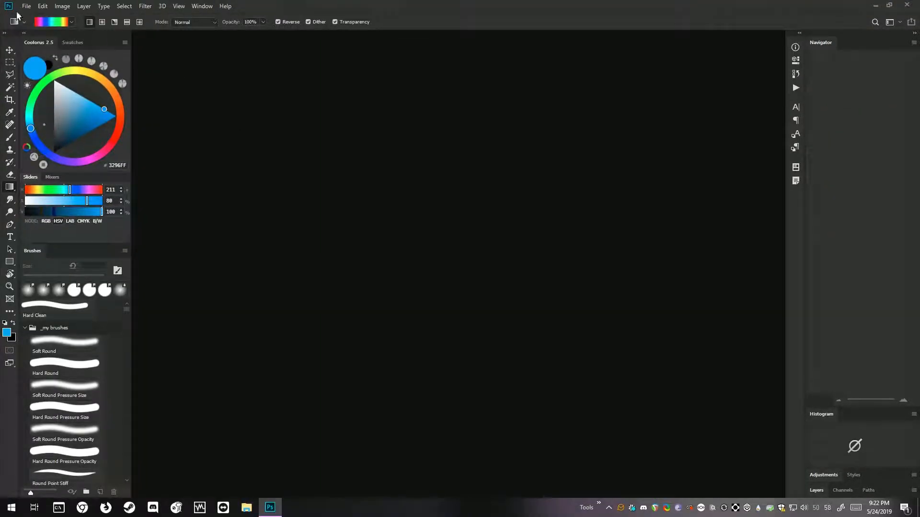
left_click(43, 6)
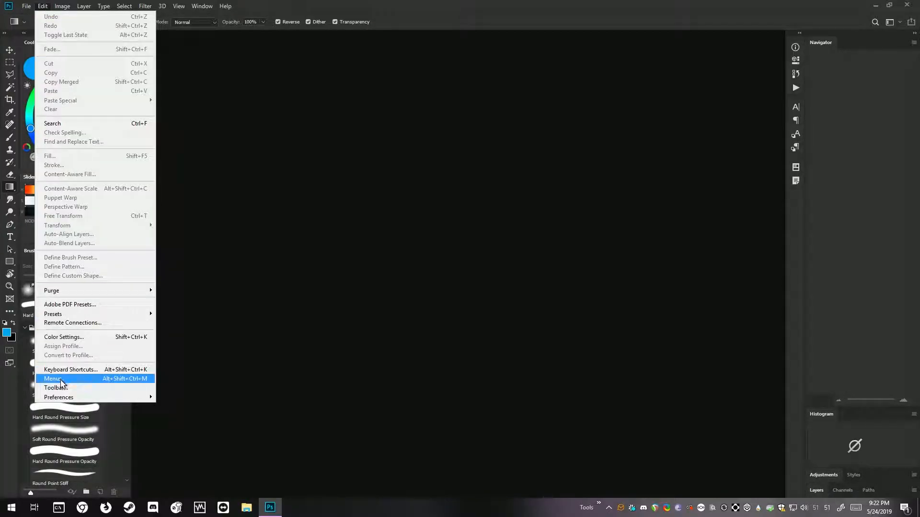
left_click(68, 338)
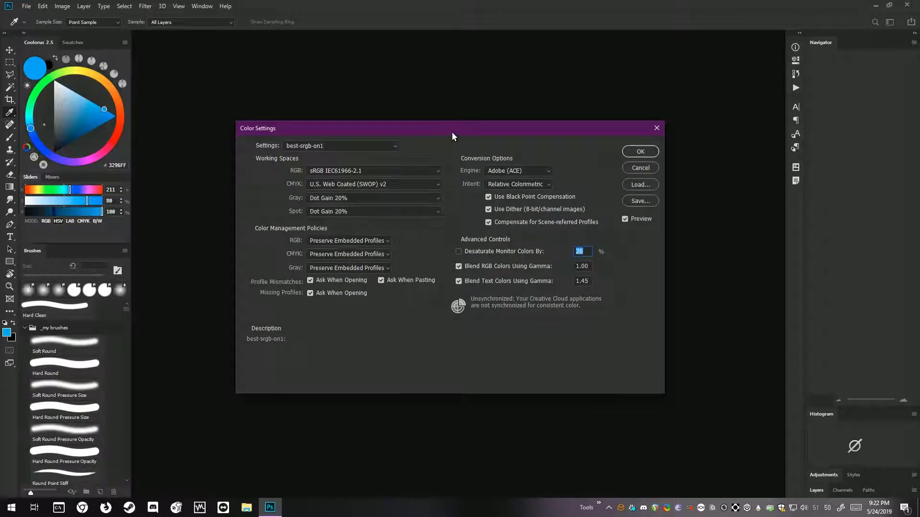
left_click(366, 145)
left_click(445, 142)
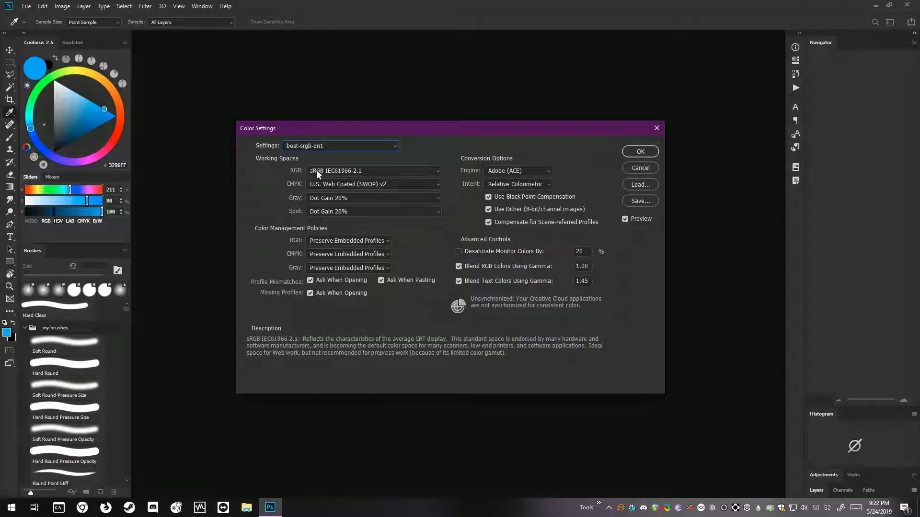
- Review the available RGB working spaces, including the VG248 monitor profile, and choose sRGB IEC61966-2.1
left_click(383, 171)
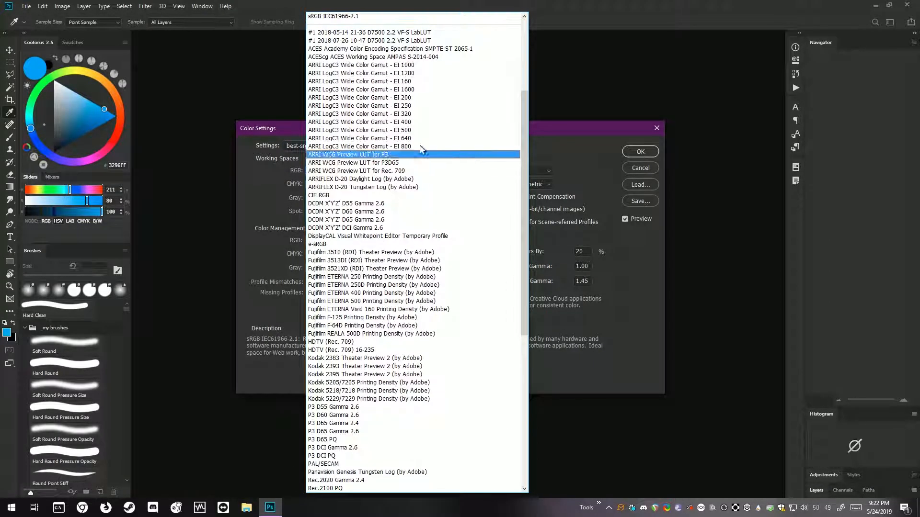
left_click(574, 144)
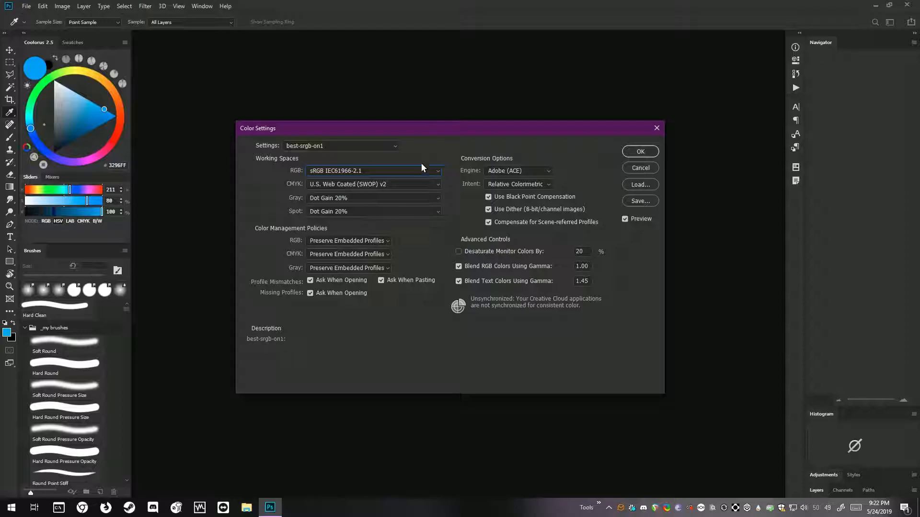
left_click(437, 171)
scroll(523, 224, "down", 1)
scroll(522, 225, "up", 6)
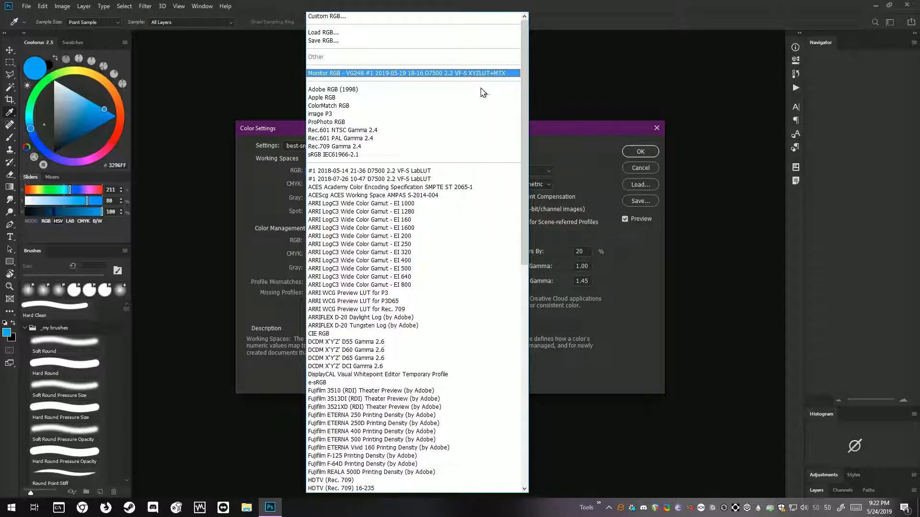
left_click(383, 154)
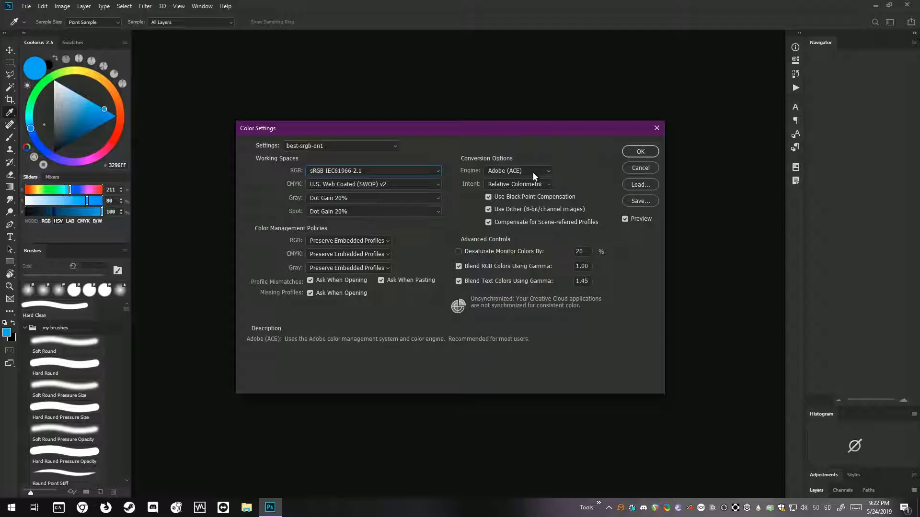
- Use the Adobe (ACE) engine with Relative Colorimetric intent, disable Blend RGB Colors Using Gamma, and apply the color settings
left_click(516, 172)
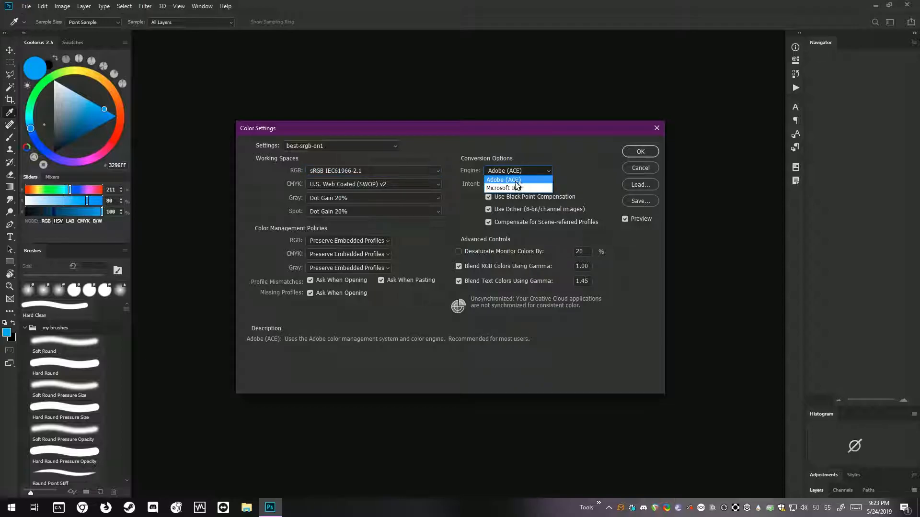
left_click(518, 181)
left_click(514, 185)
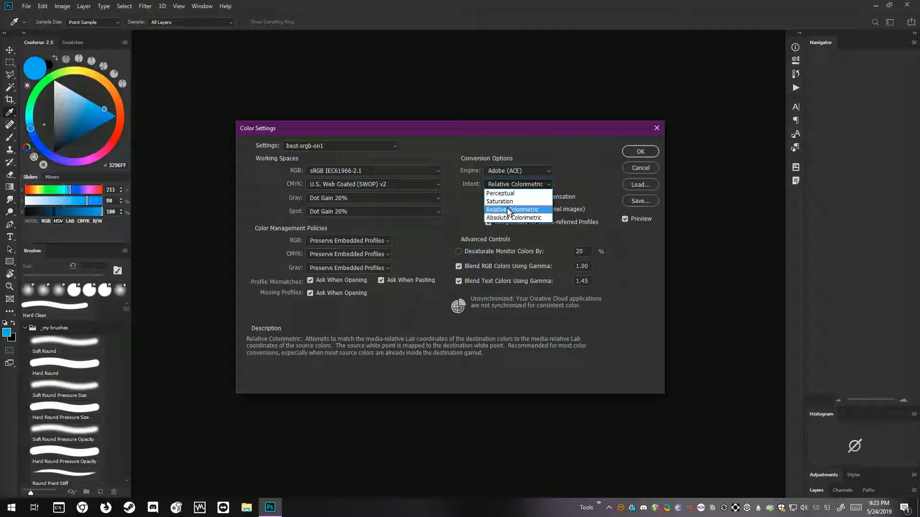
left_click(513, 207)
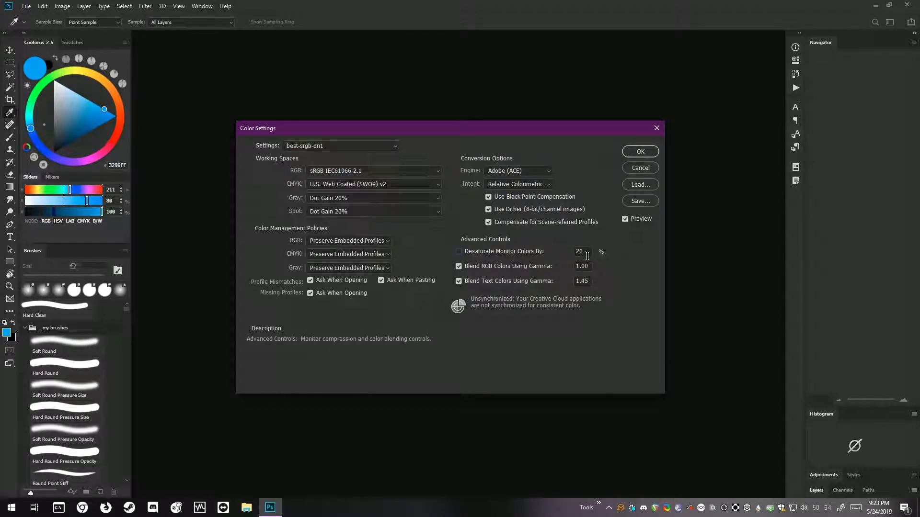
left_click(458, 267)
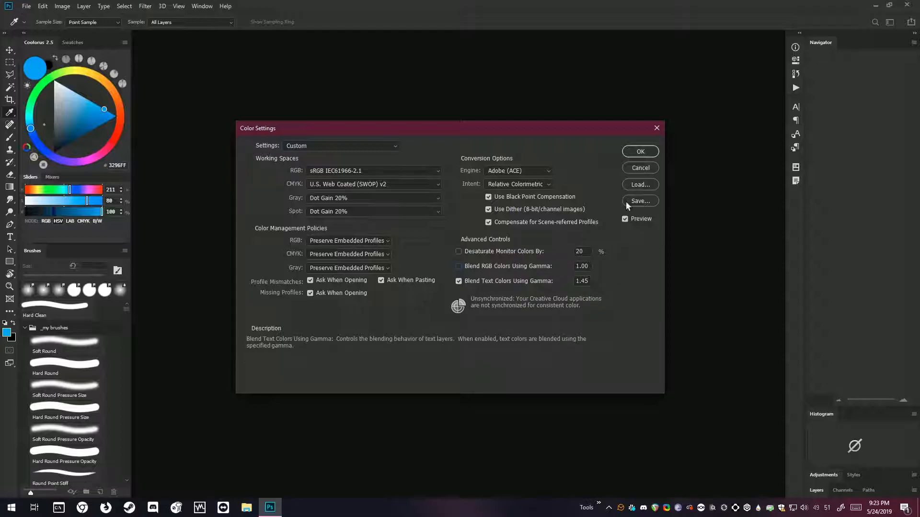
left_click(640, 152)
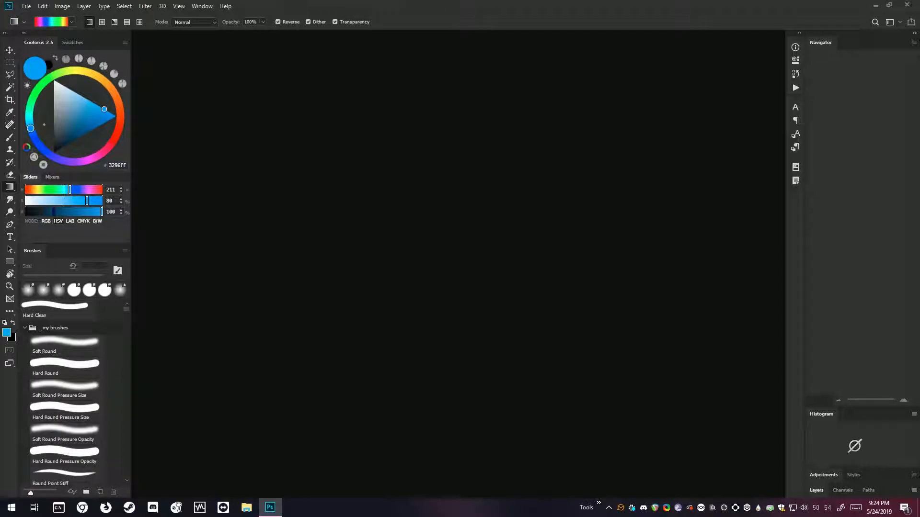
- Create a new 1000 x 1000 pixel document at 72 ppi in 8-bit RGB Color with a white background
left_click(27, 6)
left_click(30, 16)
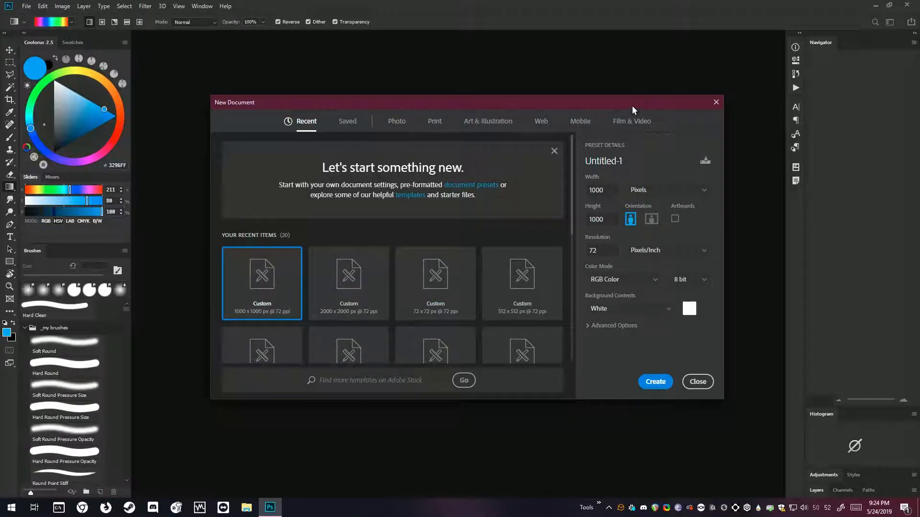
left_click(610, 194)
left_click(654, 381)
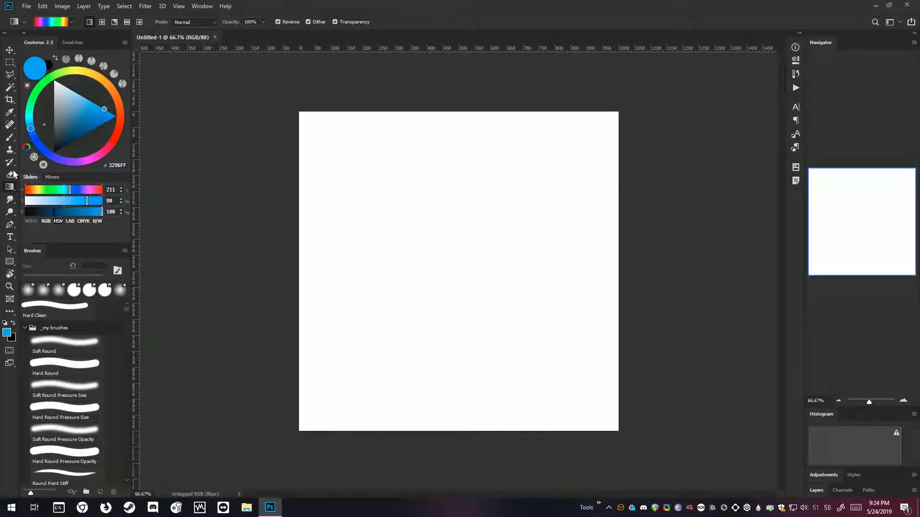
- Open the Spectrum gradient in the Gradient Editor and check the color values of its first red stop and its green stop
left_click(71, 22)
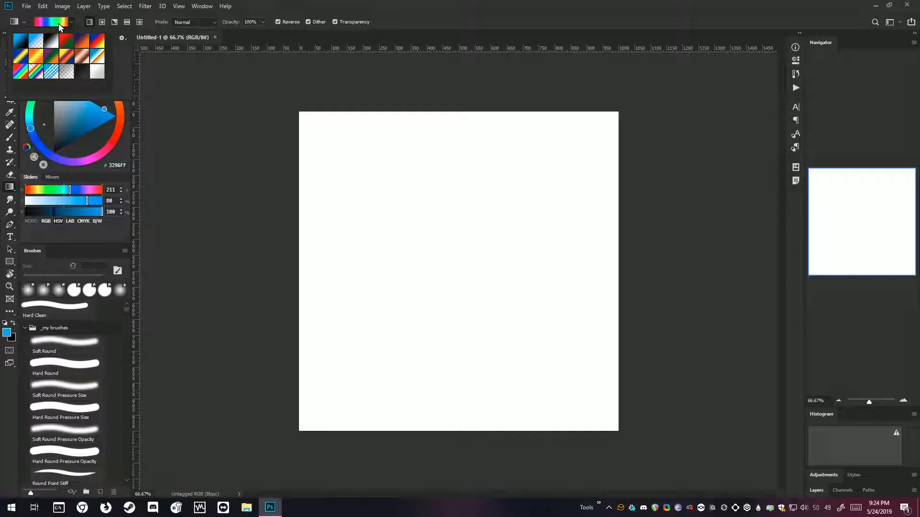
left_click(60, 24)
left_click_drag(743, 235, 492, 129)
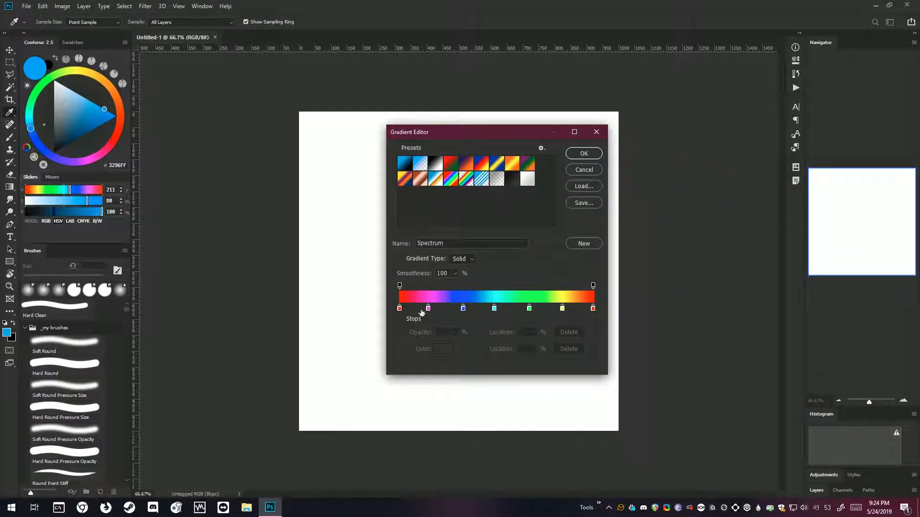
left_click(399, 308)
left_click(441, 349)
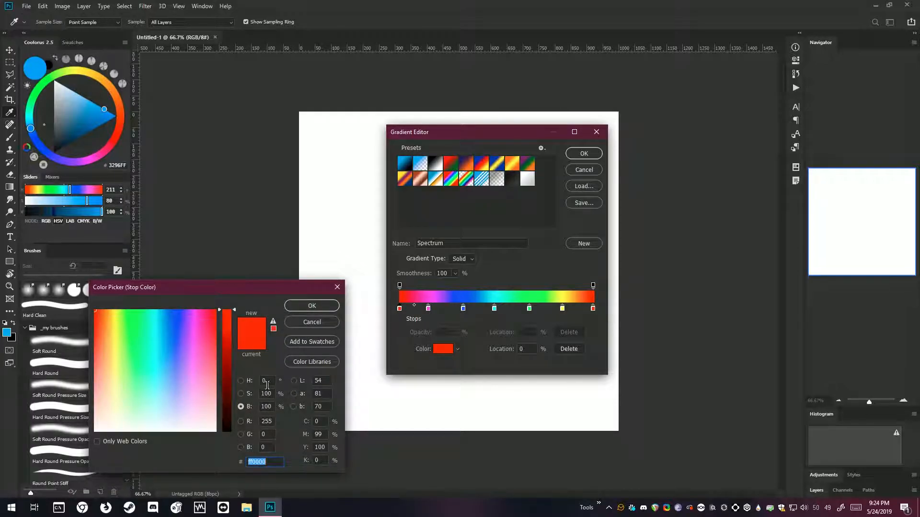
left_click(311, 323)
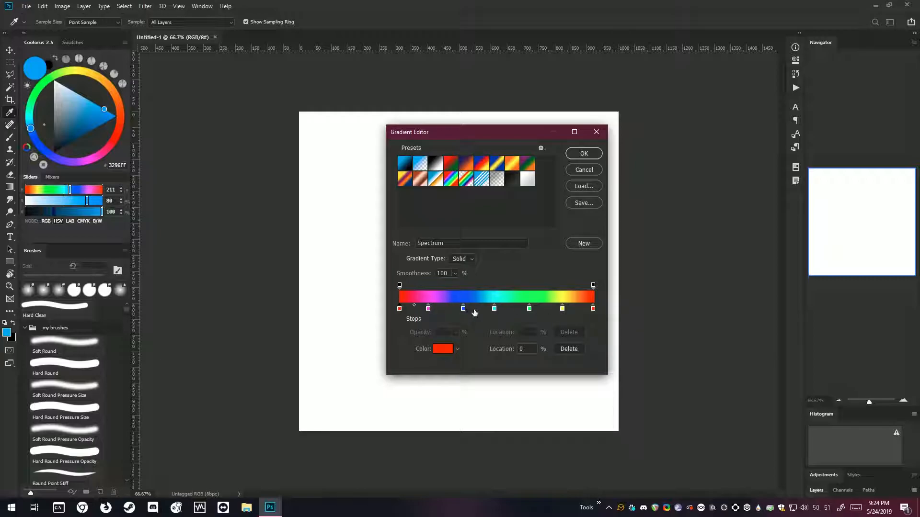
left_click(529, 309)
left_click(438, 352)
left_click(310, 325)
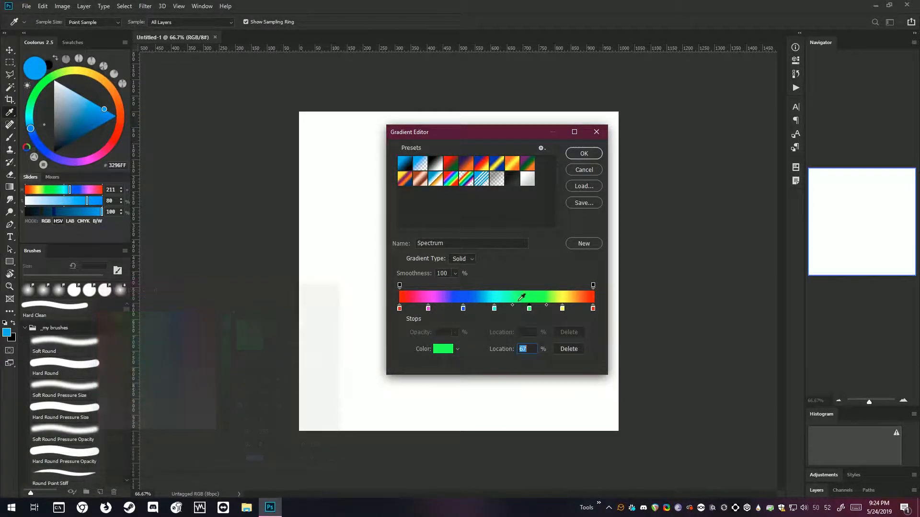
- Undo the stray stop added beside the blue one and check the color values of the blue stop
left_click(462, 309)
left_click_drag(461, 312, 461, 310)
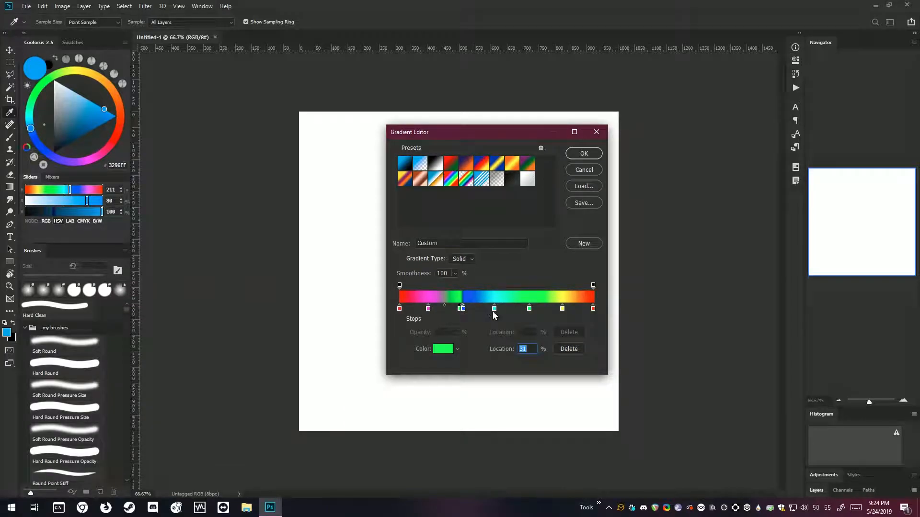
key("ctrl+z")
left_click(444, 348)
left_click_drag(266, 287, 261, 228)
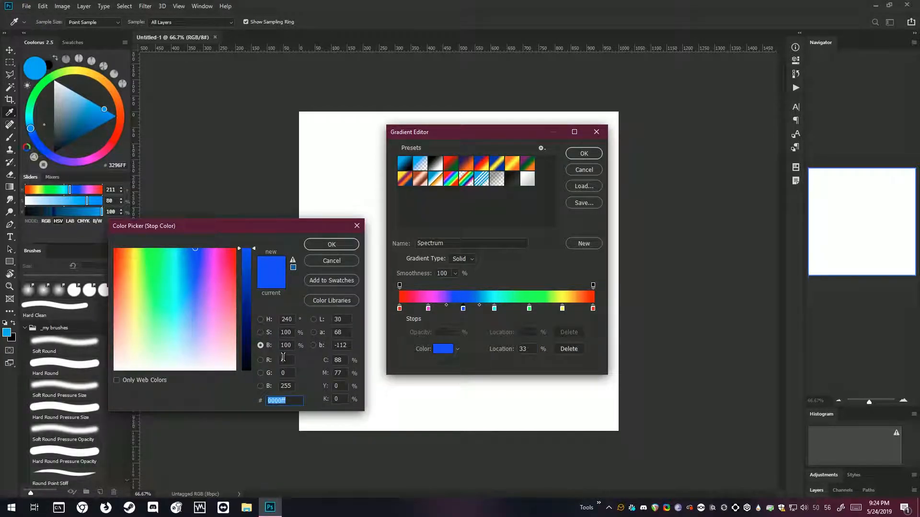
left_click(333, 264)
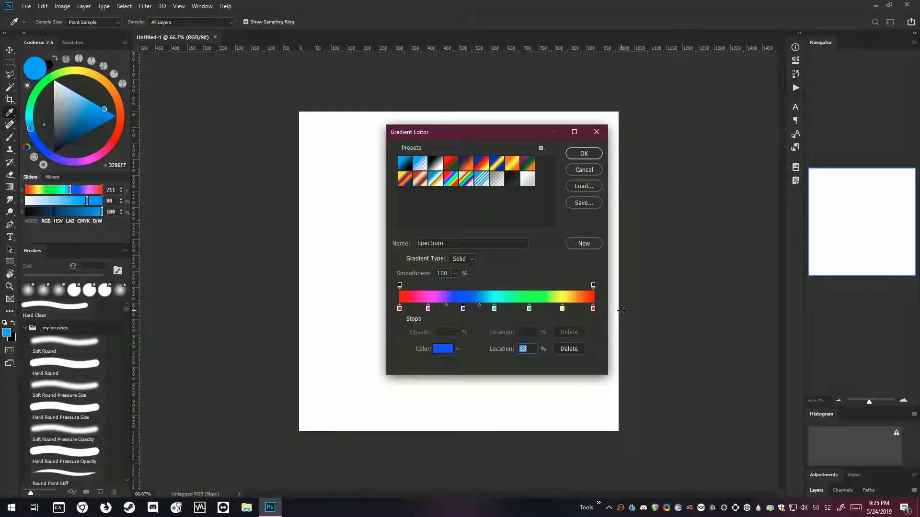
- Accept the Spectrum gradient and draw it diagonally across the canvas from the upper-left to the lower-right corner
left_click(584, 153)
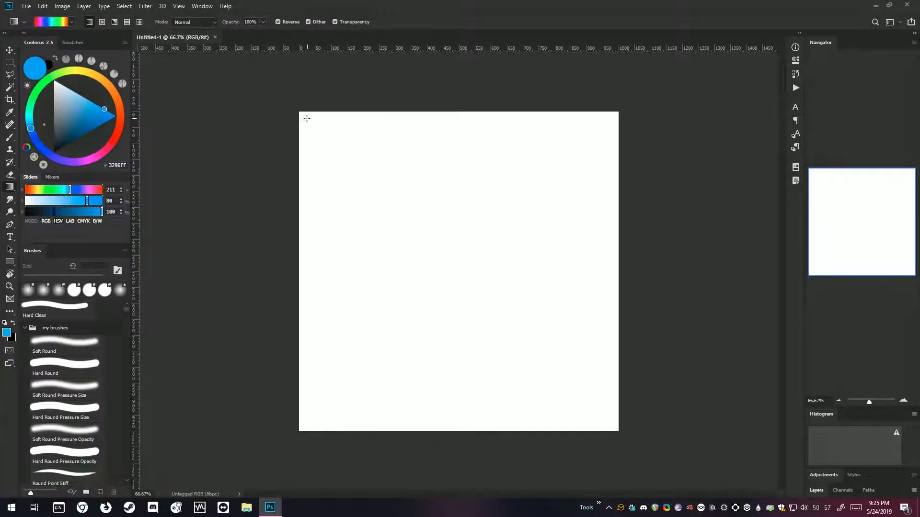
left_click_drag(303, 118, 612, 426)
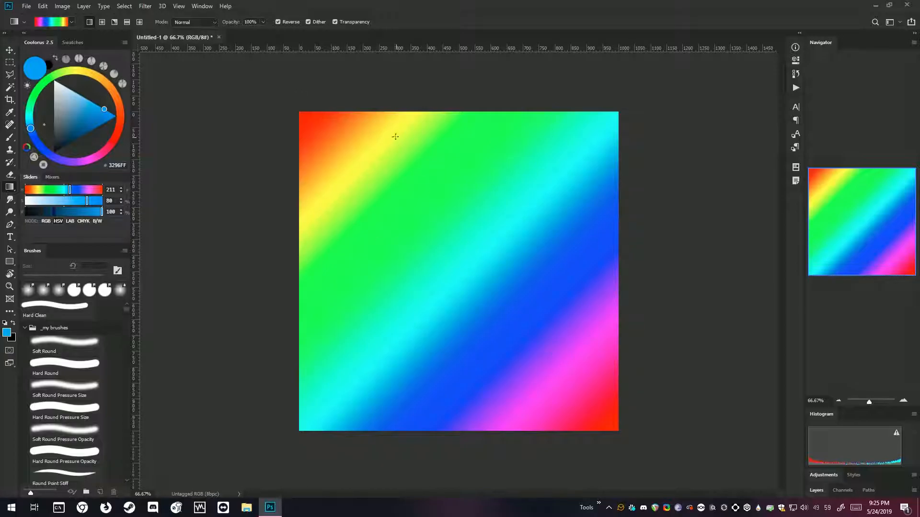
- Preview the gradient with the Monitor RGB proof setup and turn proof colors off again
left_click(178, 6)
mouse_move(218, 18)
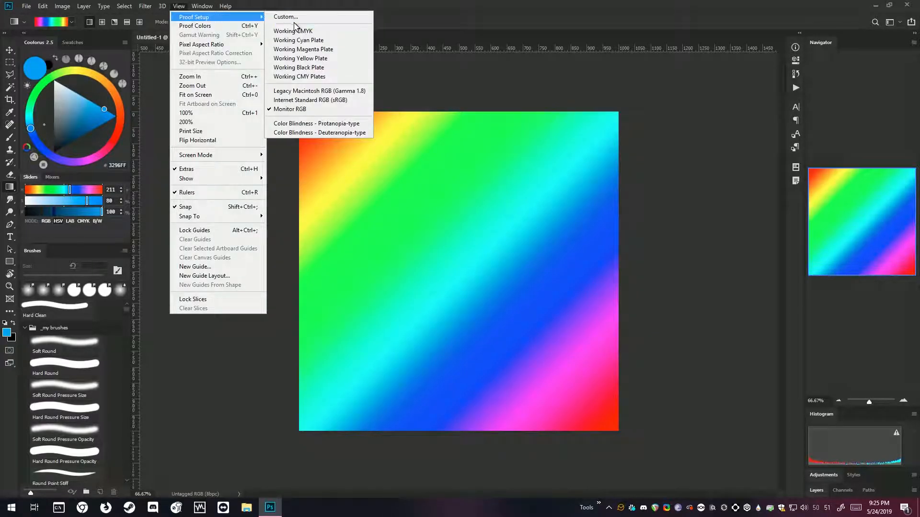
left_click(315, 89)
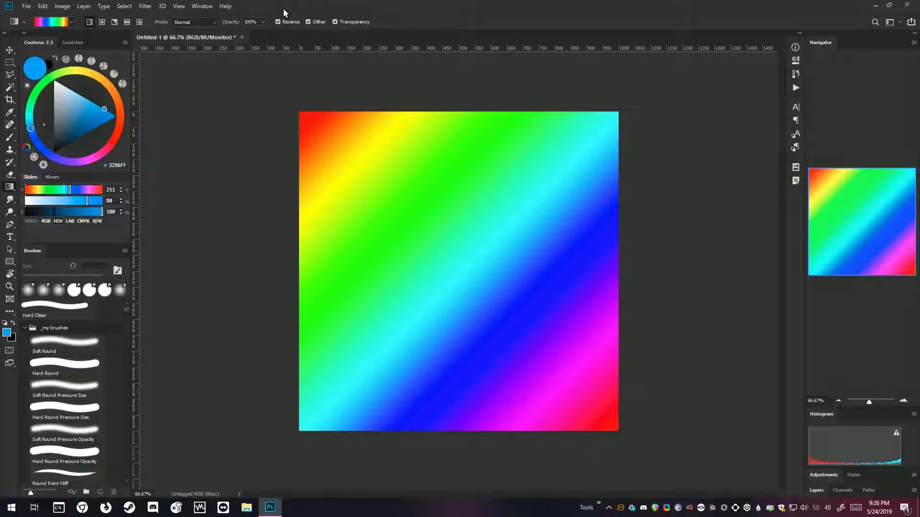
key("ctrl+y")
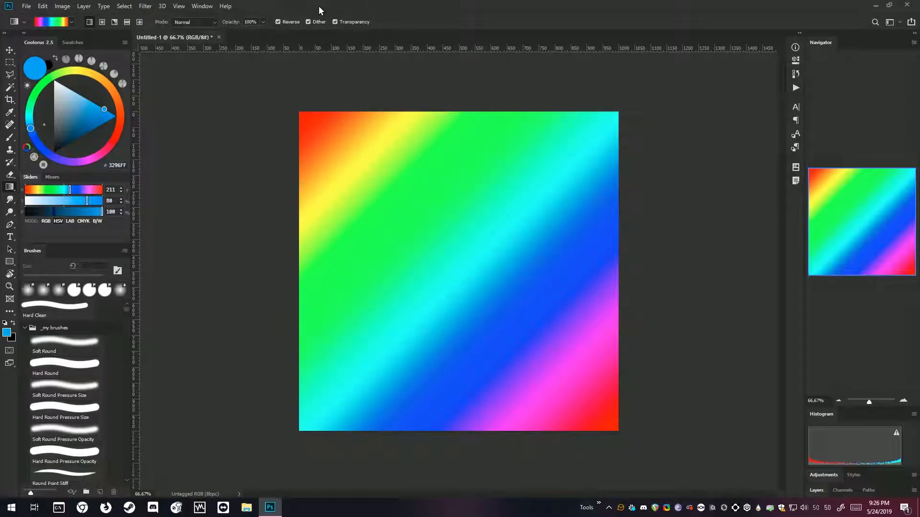
- Save the gradient image to the Desktop as srgb1.png with the medium file size option
left_click(26, 6)
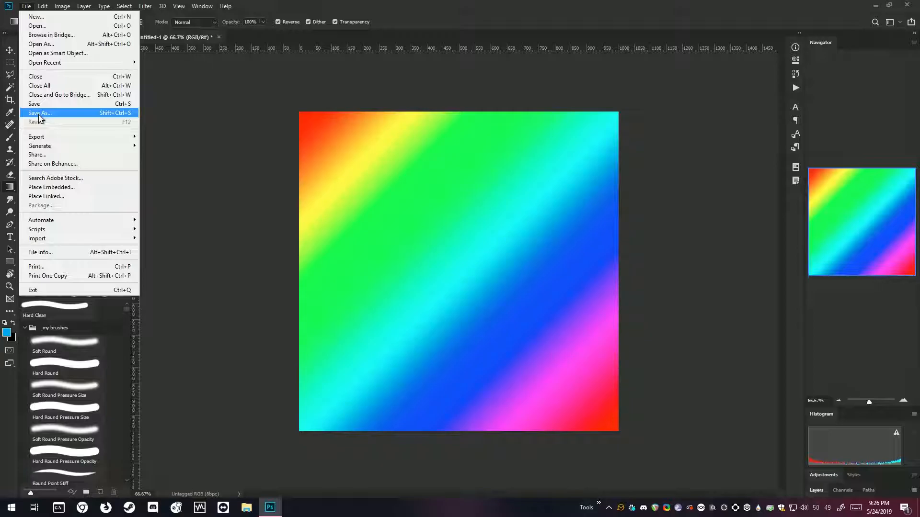
mouse_move(45, 139)
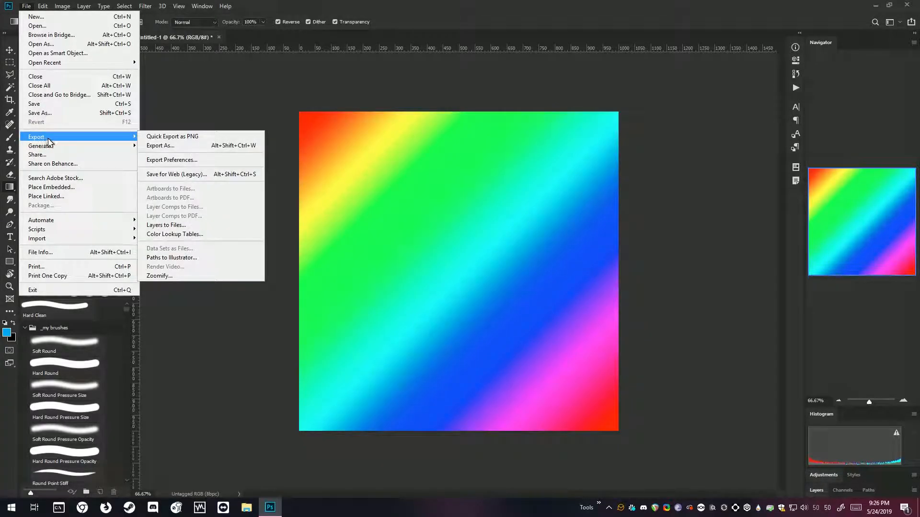
left_click(58, 114)
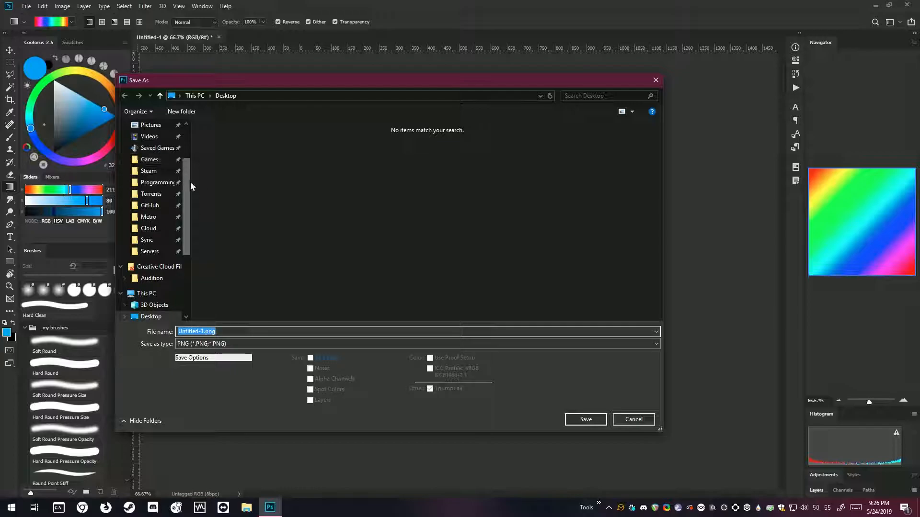
left_click_drag(187, 185, 147, 148)
left_click(148, 149)
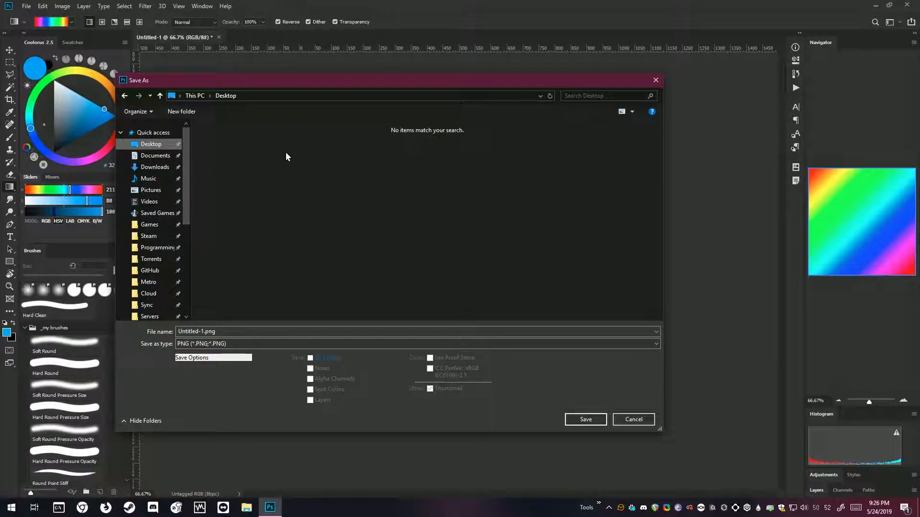
left_click(216, 331)
left_click(204, 332)
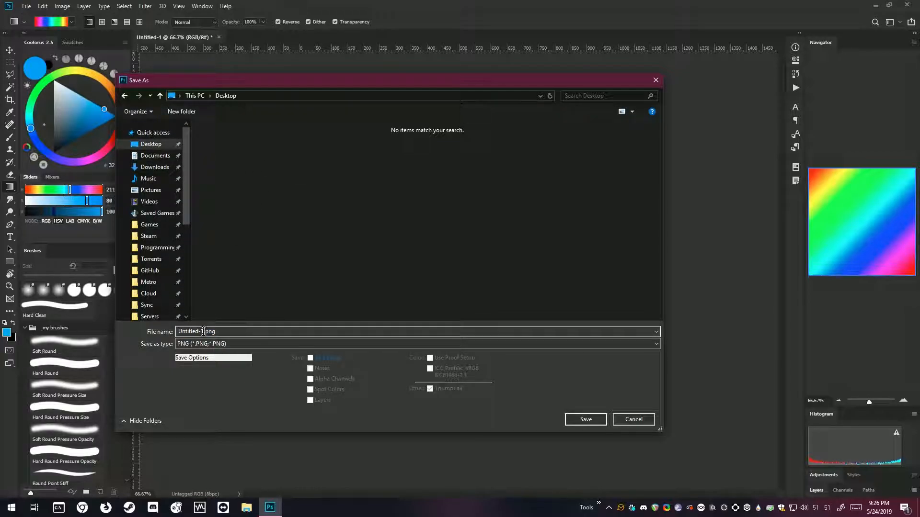
left_click_drag(203, 331, 93, 325)
type("srgb")
left_click(586, 418)
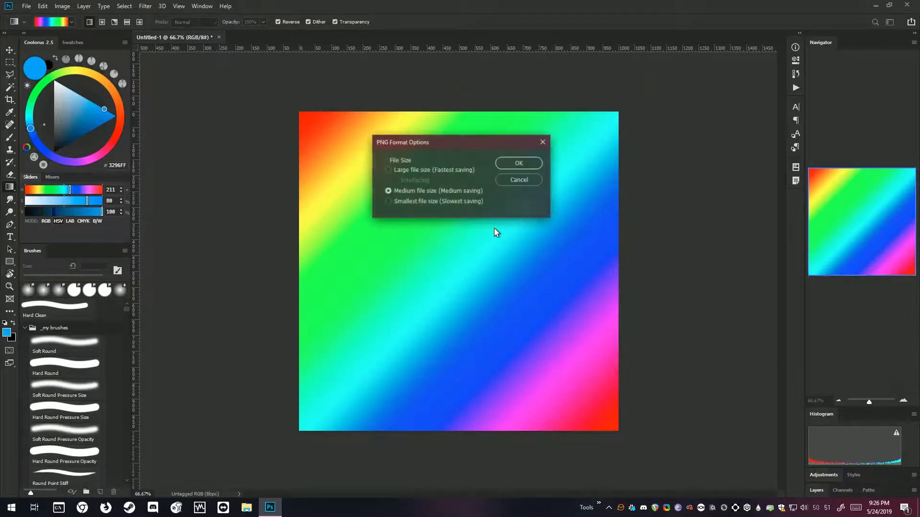
left_click(519, 163)
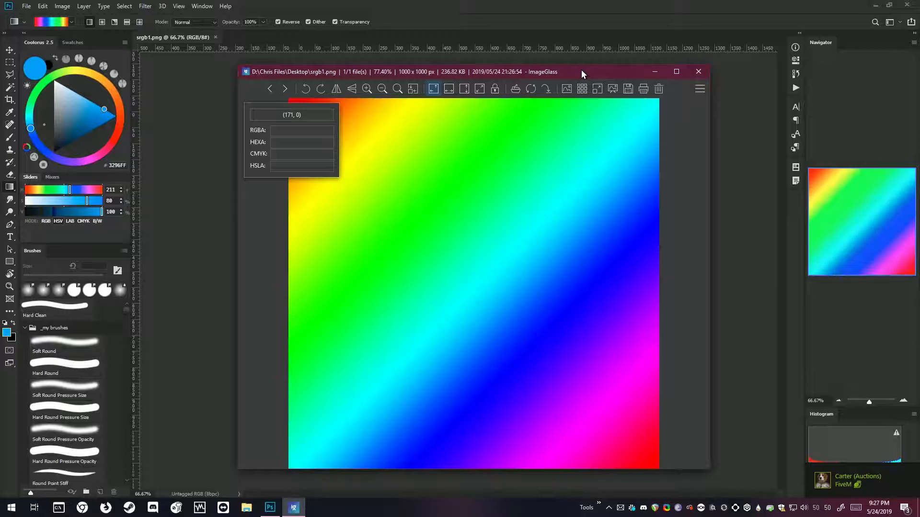
- In ImageGlass, sample the color values of srgb1.png at its red corner, blue band and green band
left_click_drag(590, 70, 580, 66)
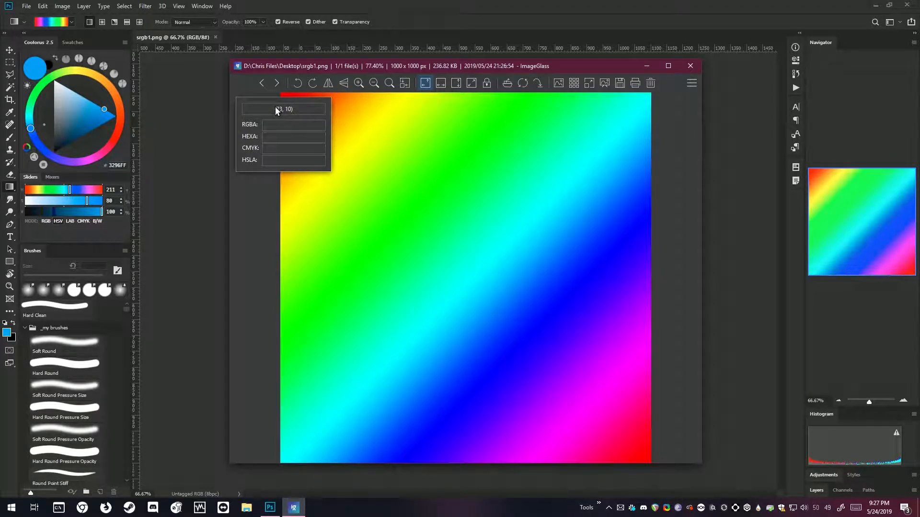
left_click_drag(275, 107, 269, 131)
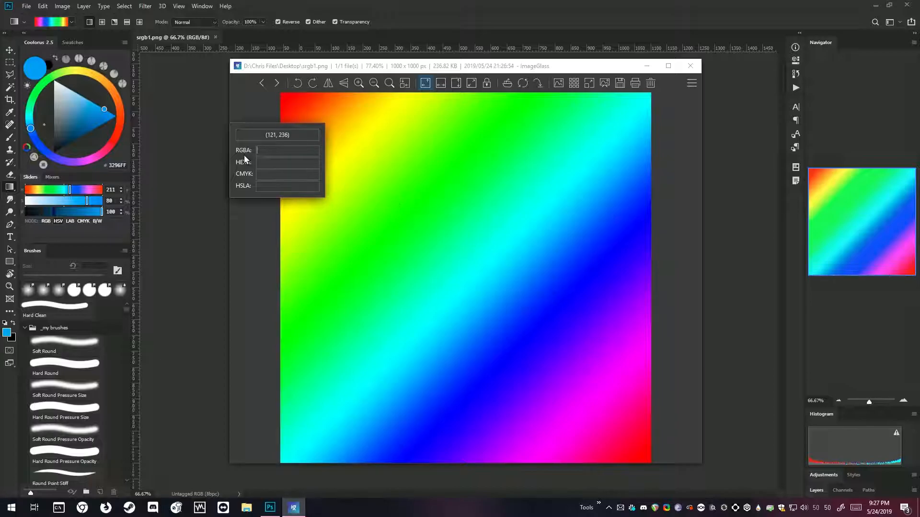
left_click(280, 94)
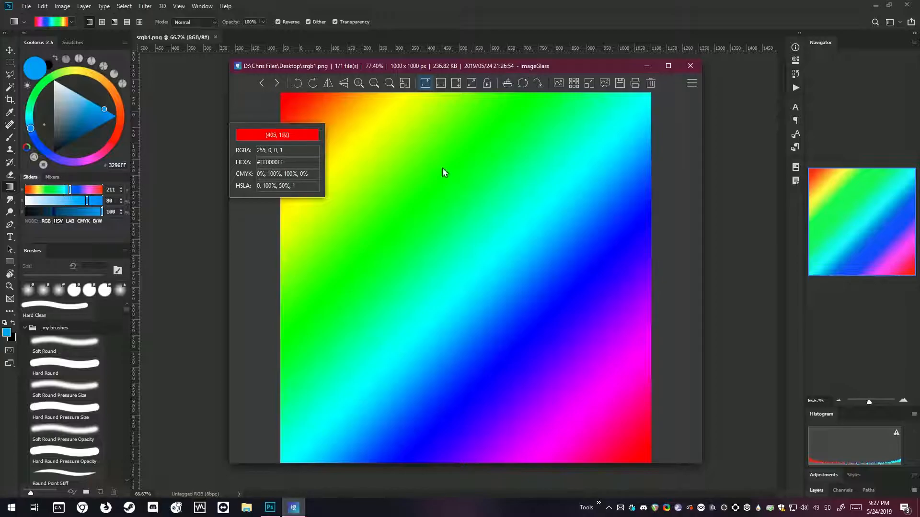
left_click(531, 330)
left_click(529, 332)
left_click(532, 339)
left_click(527, 338)
left_click(531, 332)
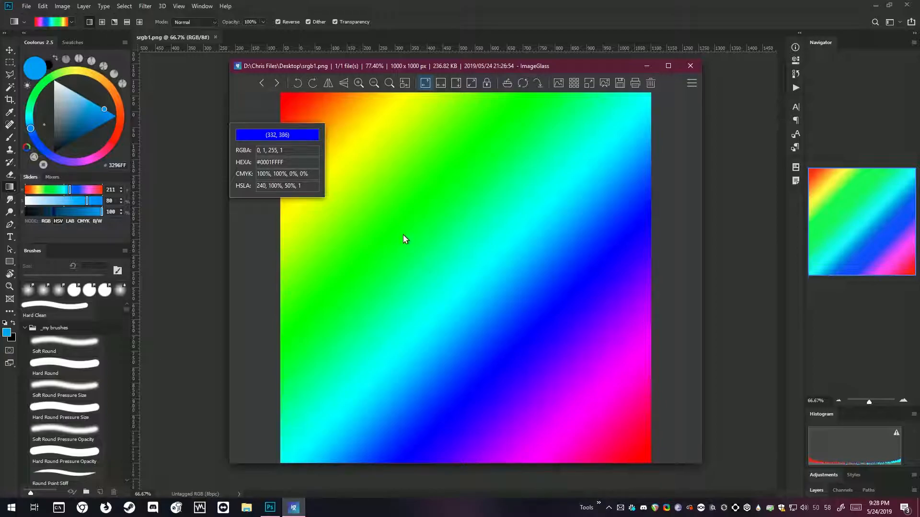
left_click(402, 203)
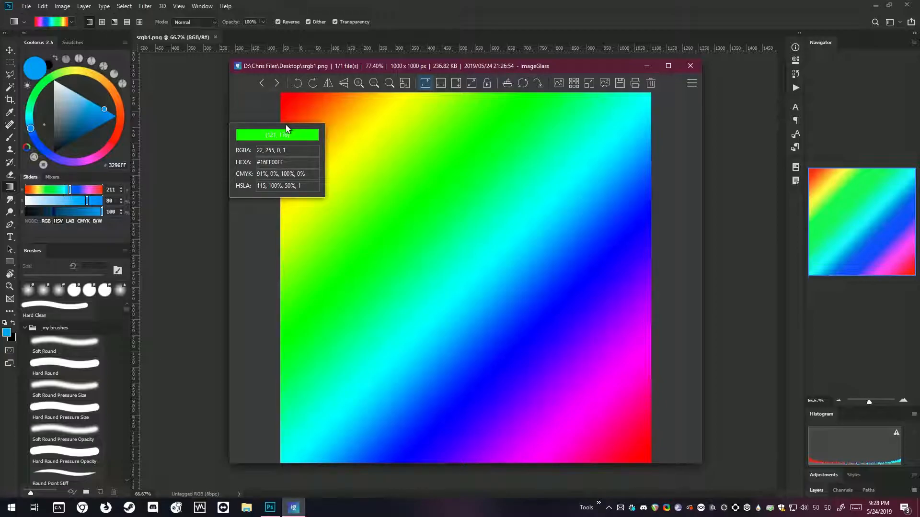
- Zoom srgb1.png to 70% and shrink the ImageGlass window to fit the image beside the Photoshop canvas
mouse_move(247, 128)
left_mouse_down()
mouse_move(293, 198)
mouse_move(277, 134)
mouse_move(264, 128)
left_mouse_up()
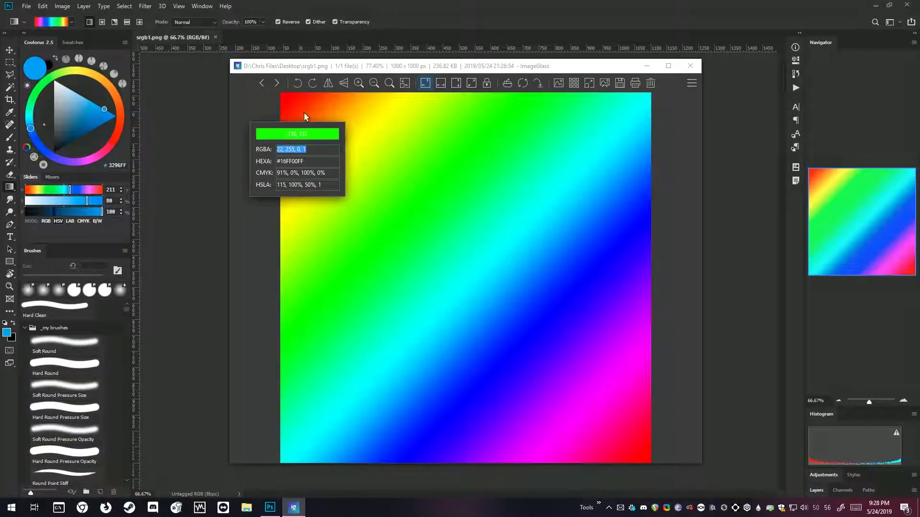
scroll(525, 325, "up", 1)
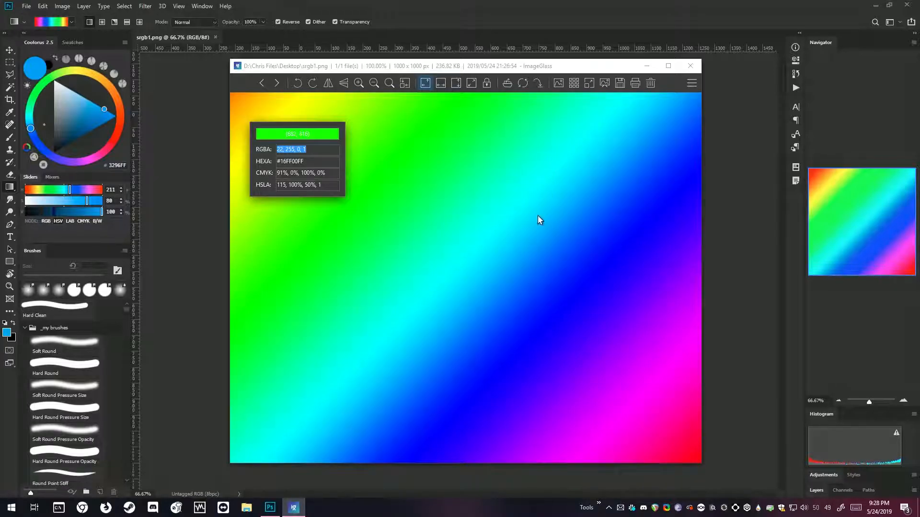
scroll(535, 226, "down", 2)
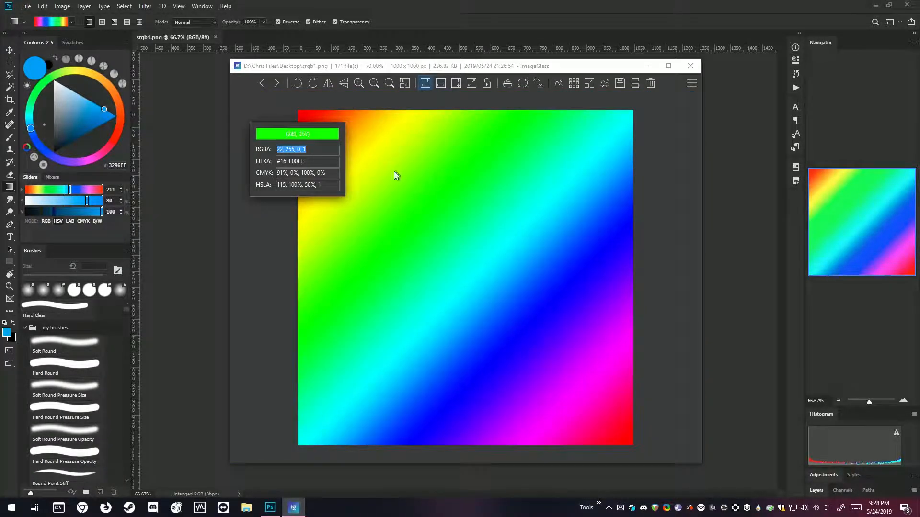
left_click_drag(449, 67, 554, 54)
left_click_drag(383, 454, 520, 418)
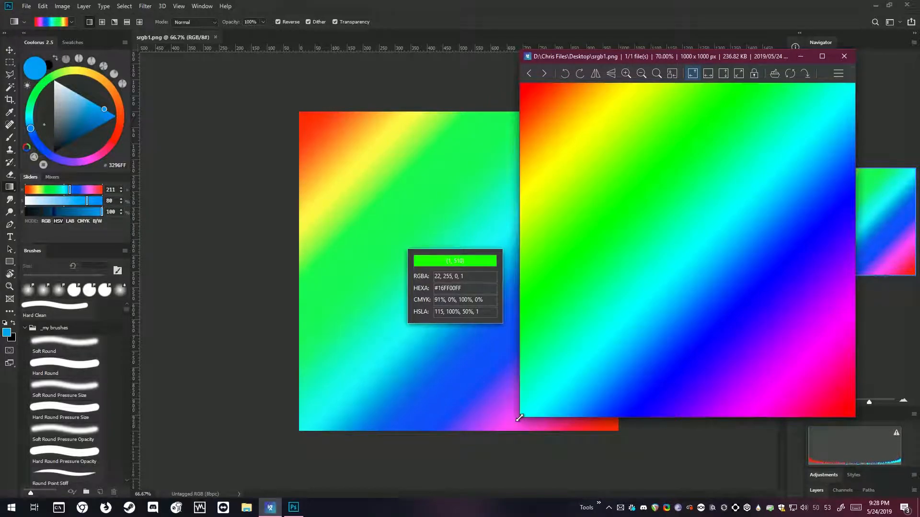
- Compare the ImageGlass image with the unproofed canvas by overlapping them, keeping the color readout clear of both
left_click_drag(459, 261, 453, 41)
left_click_drag(664, 56, 497, 41)
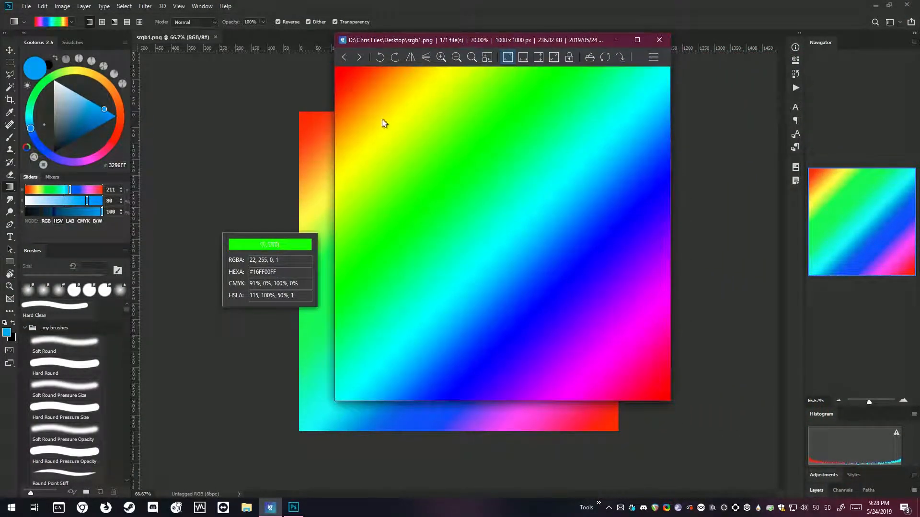
left_click_drag(269, 239, 188, 222)
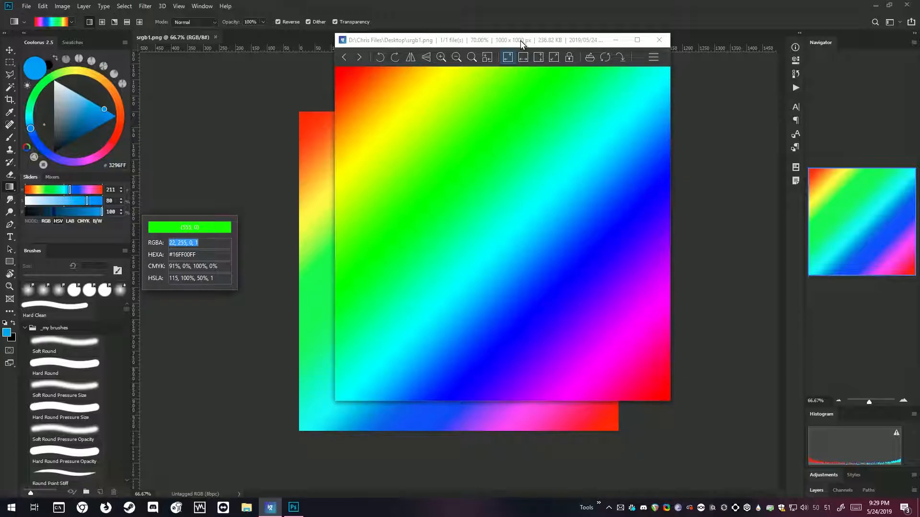
mouse_move(513, 46)
left_mouse_down()
mouse_move(594, 46)
mouse_move(641, 113)
mouse_move(689, 137)
mouse_move(358, 154)
mouse_move(404, 148)
mouse_move(392, 35)
mouse_move(274, 118)
mouse_move(476, 85)
mouse_move(648, 79)
mouse_move(505, 42)
left_mouse_up()
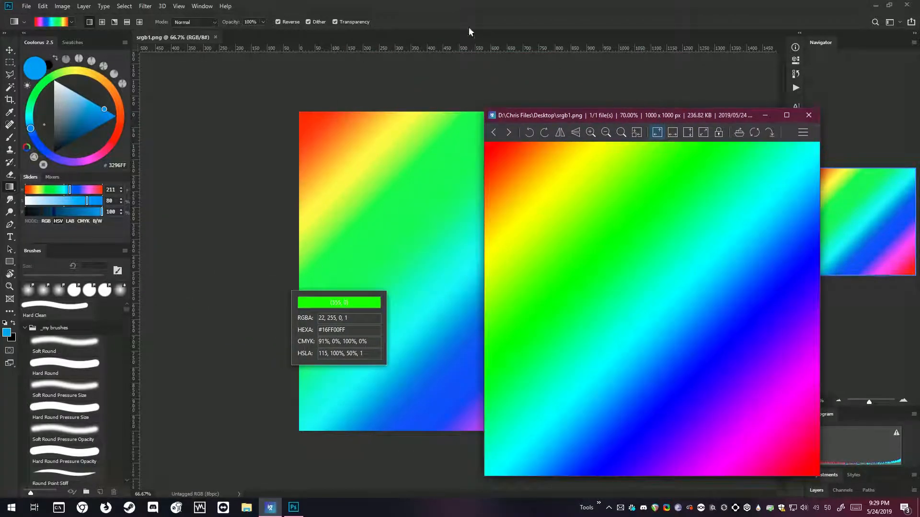
- Switch to Photoshop, turn on proof colors, and bring ImageGlass back to the front with its color readout above the image
left_click(382, 163)
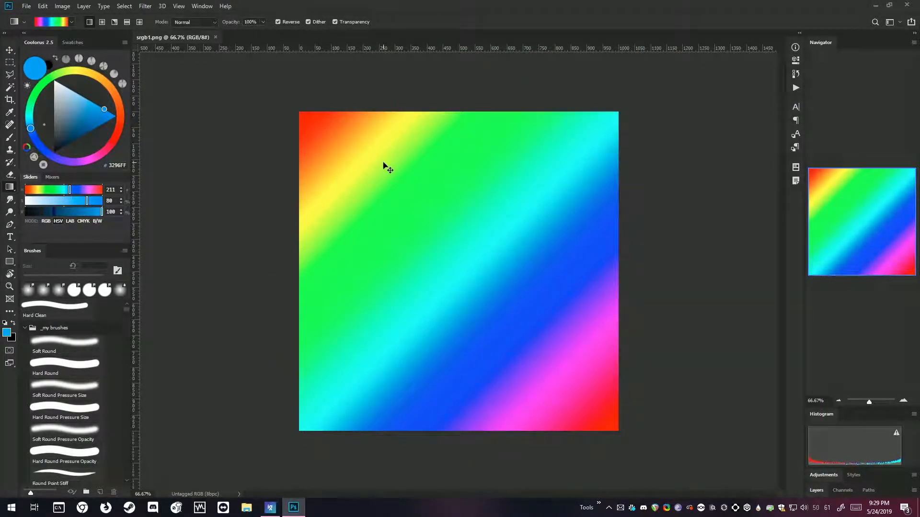
key("ctrl+y")
mouse_move(270, 508)
left_click(267, 467)
left_click_drag(625, 114, 588, 95)
left_click(265, 274)
left_click_drag(265, 274, 707, 17)
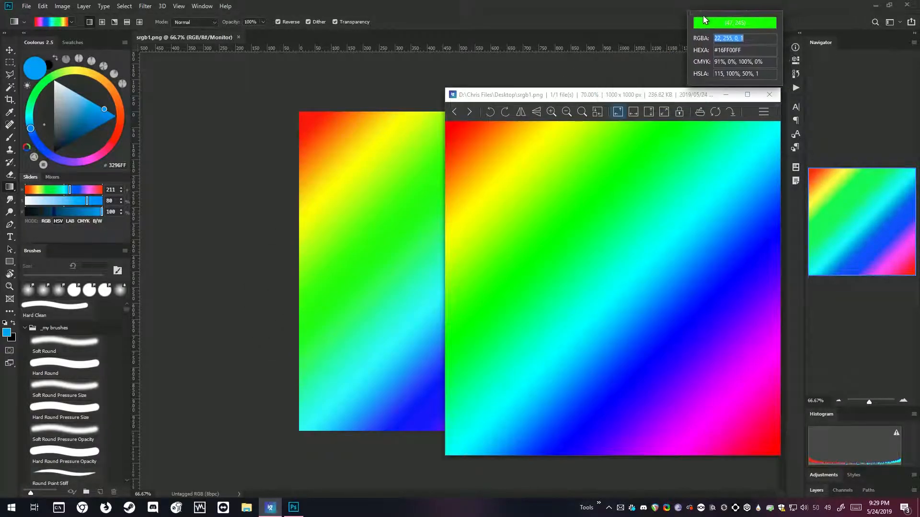
- Compare srgb1.png with the Monitor RGB proofed canvas by overlapping them, and close ImageGlass
left_click_drag(632, 94, 594, 88)
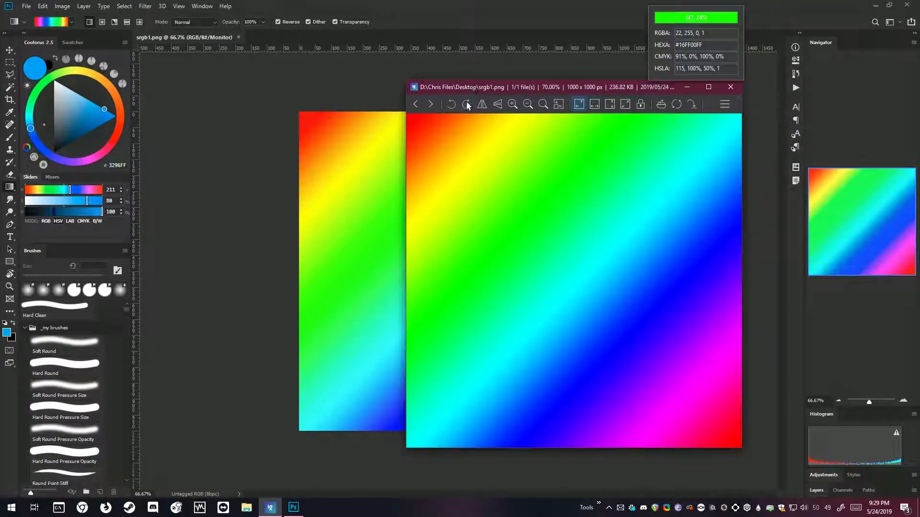
left_click_drag(546, 90, 467, 47)
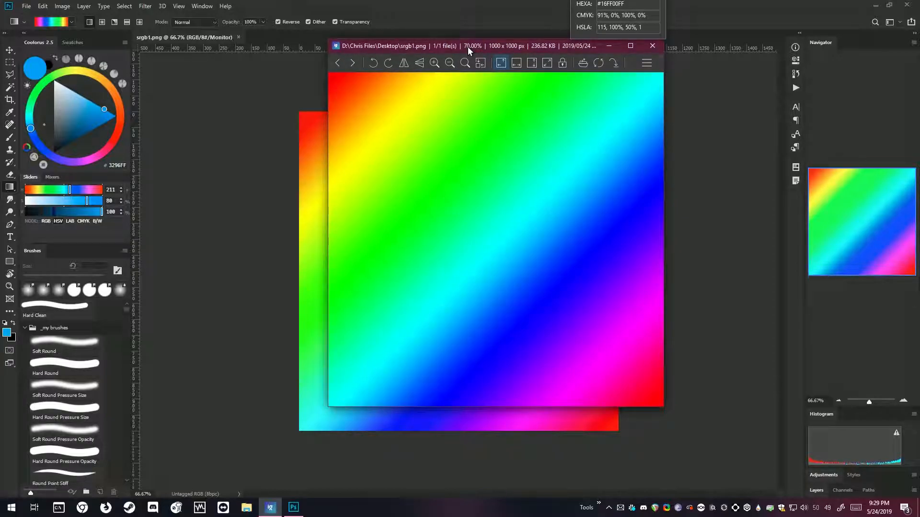
mouse_move(468, 47)
left_mouse_down()
mouse_move(455, 55)
mouse_move(478, 31)
mouse_move(632, 42)
mouse_move(594, 53)
mouse_move(748, 89)
mouse_move(680, 85)
mouse_move(490, 66)
mouse_move(467, 47)
mouse_move(648, 42)
mouse_move(768, 65)
mouse_move(458, 50)
mouse_move(683, 148)
mouse_move(709, 114)
mouse_move(686, 98)
mouse_move(694, 93)
mouse_move(461, 83)
mouse_move(760, 125)
mouse_move(762, 99)
mouse_move(700, 71)
mouse_move(504, 37)
mouse_move(472, 42)
left_mouse_up()
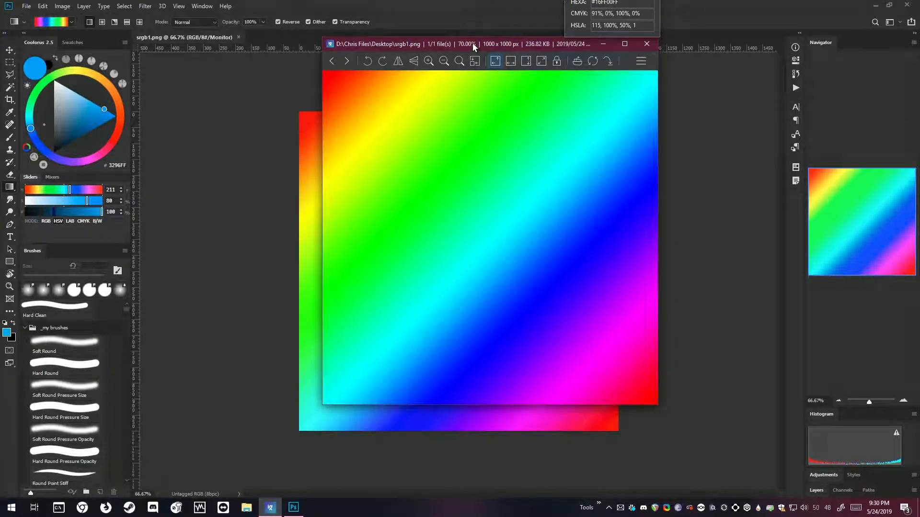
left_click_drag(472, 42, 470, 44)
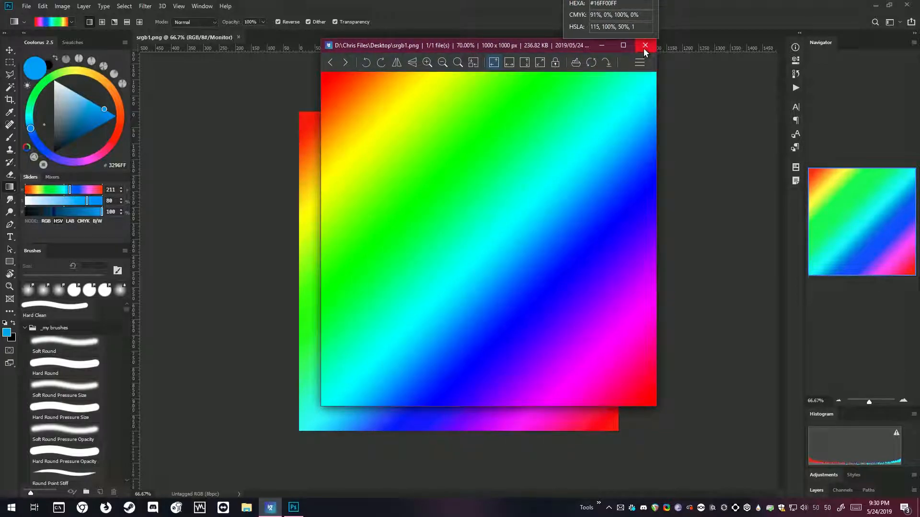
left_click_drag(531, 48, 527, 54)
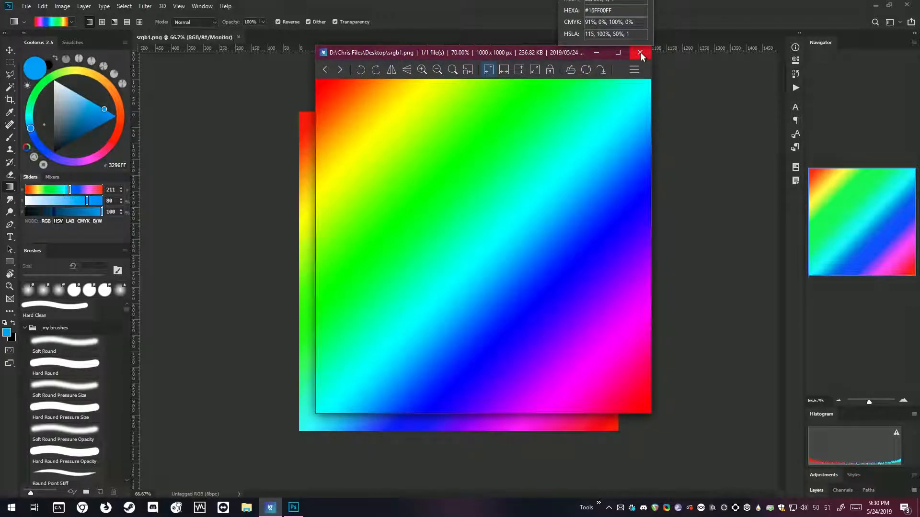
left_click(640, 52)
- Toggle proof colors on and off repeatedly to compare the gradient with and without the Monitor RGB proof
key("ctrl+y")
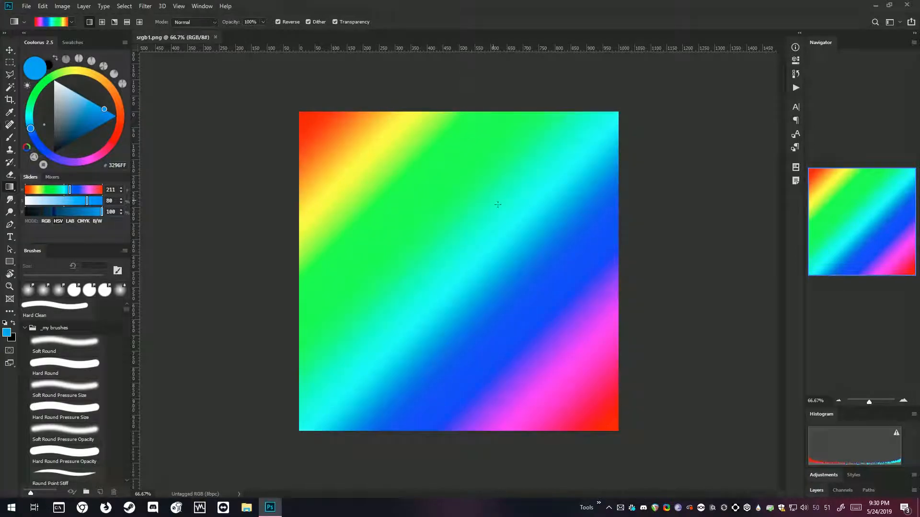
key("ctrl+y")
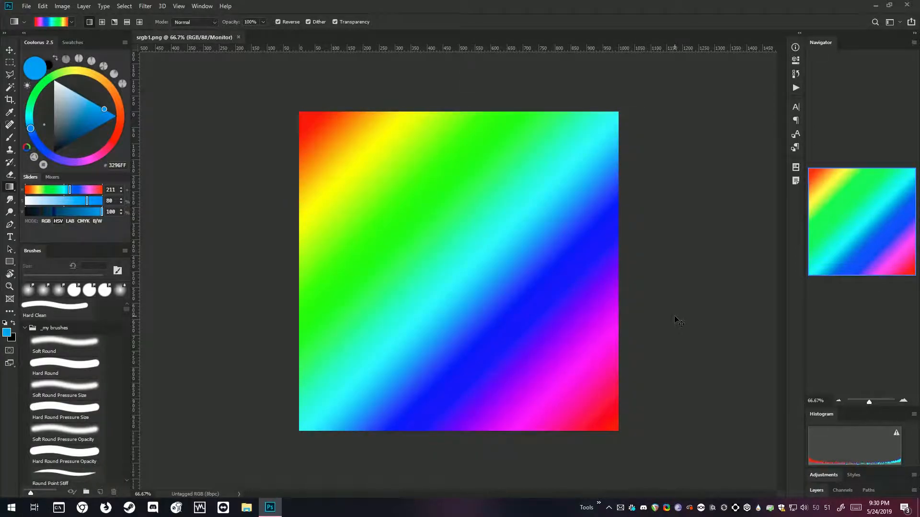
key("ctrl+y")
key("ctrl+y")
key("ctrl+y")
key("ctrl+y")
key("ctrl+y")
key("ctrl+y")
key("ctrl+y")
key("ctrl+y")
key("ctrl+y")
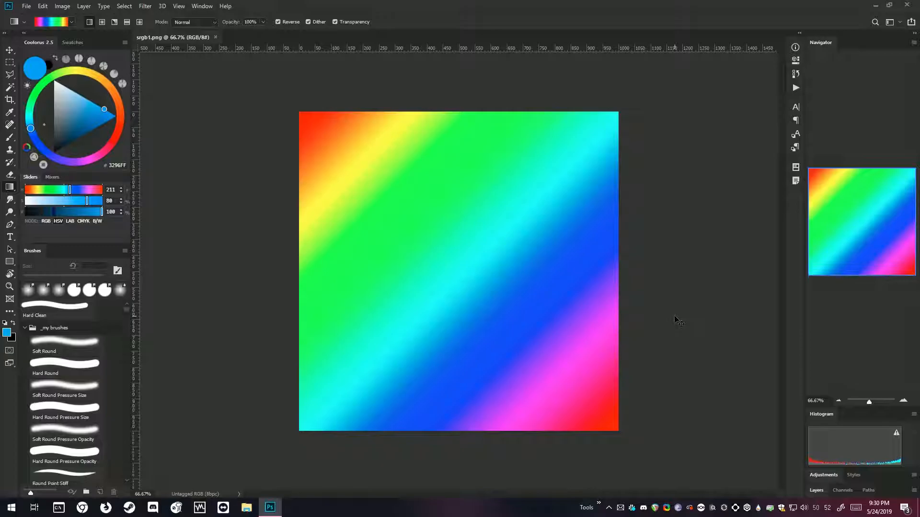
key("ctrl+y")
key("ctrl+y")
key("ctrl+y")
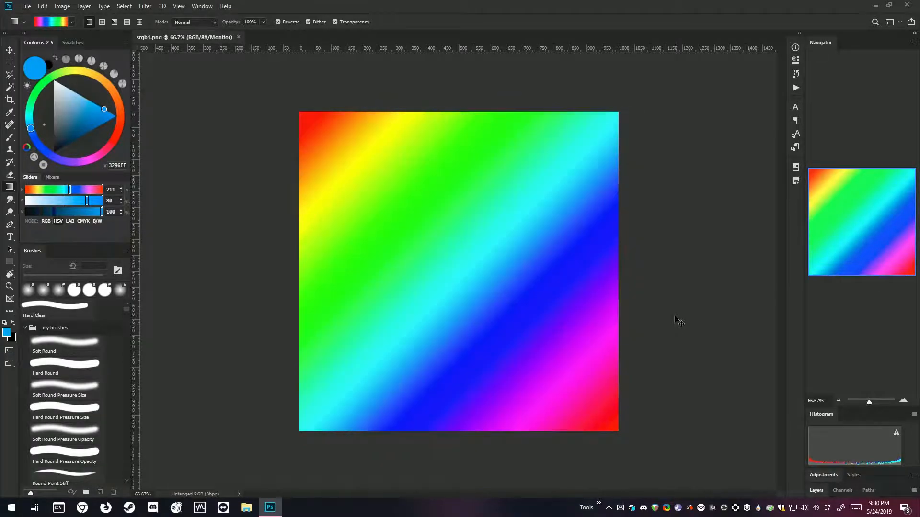
key("ctrl+y")
key("ctrl+y")
key("ctrl+y")
key("ctrl+y")
key("ctrl+y")
key("ctrl+y")
key("ctrl+y")
key("ctrl+y")
key("ctrl+y")
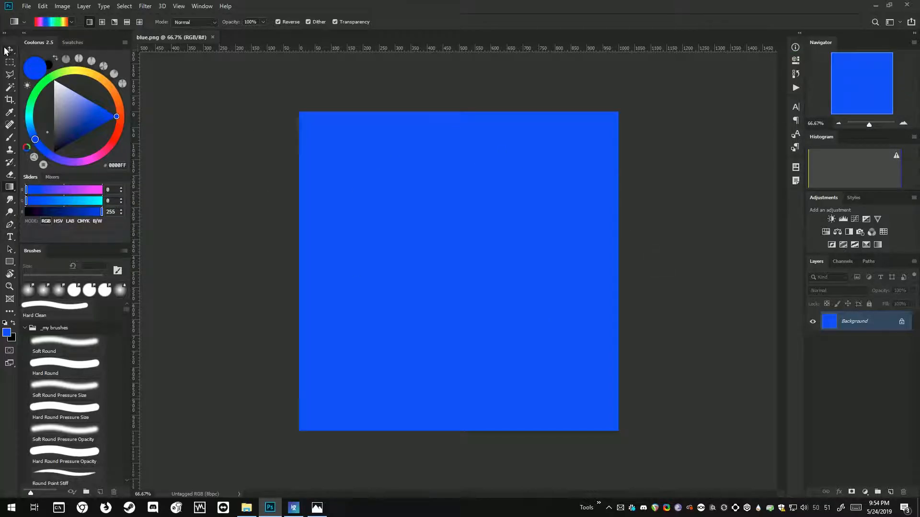
- Open the Desktop folder in File Explorer, move it off the canvas, and place the blue.png preview beside the Photoshop image
left_click(246, 508)
left_click(163, 216)
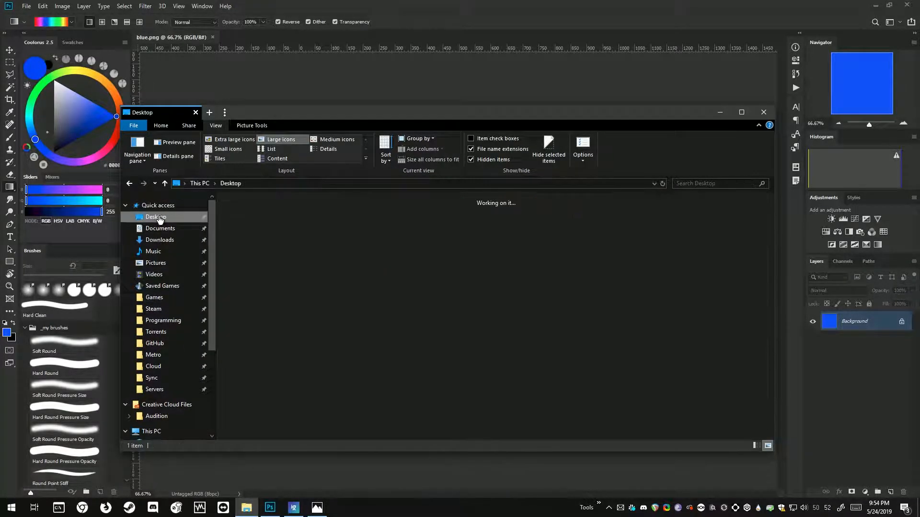
left_click_drag(451, 113, 0, 121)
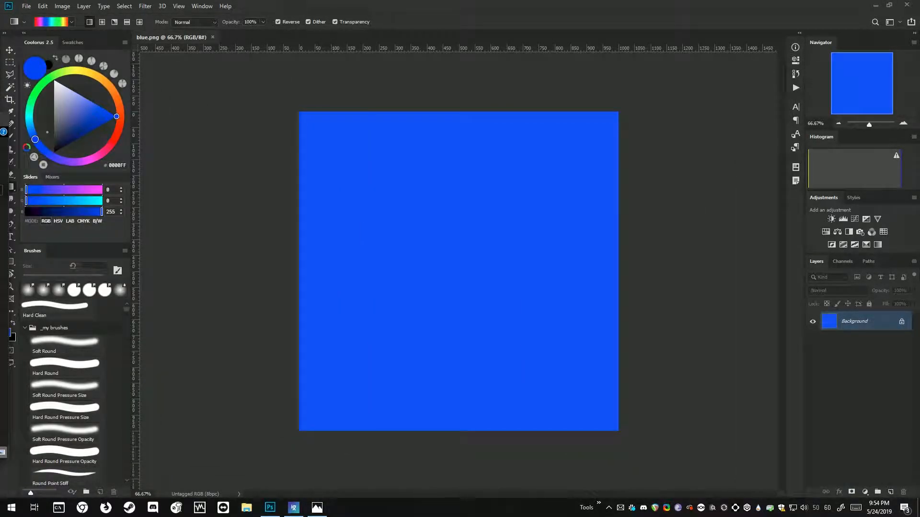
left_click_drag(0, 96, 711, 77)
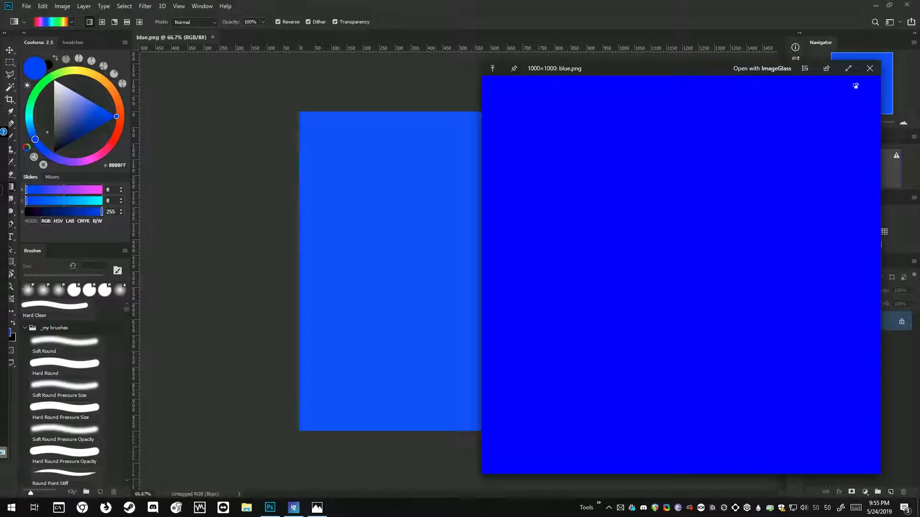
- Bring the browser's Google color picker forward over the canvas, and place the blue.png preview beside it
key("alt+Tab")
double_click(623, 47)
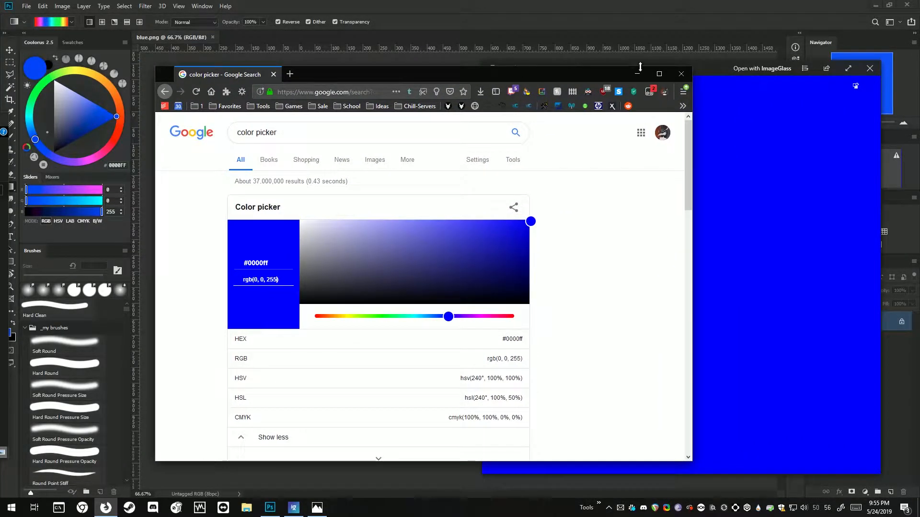
double_click(643, 5)
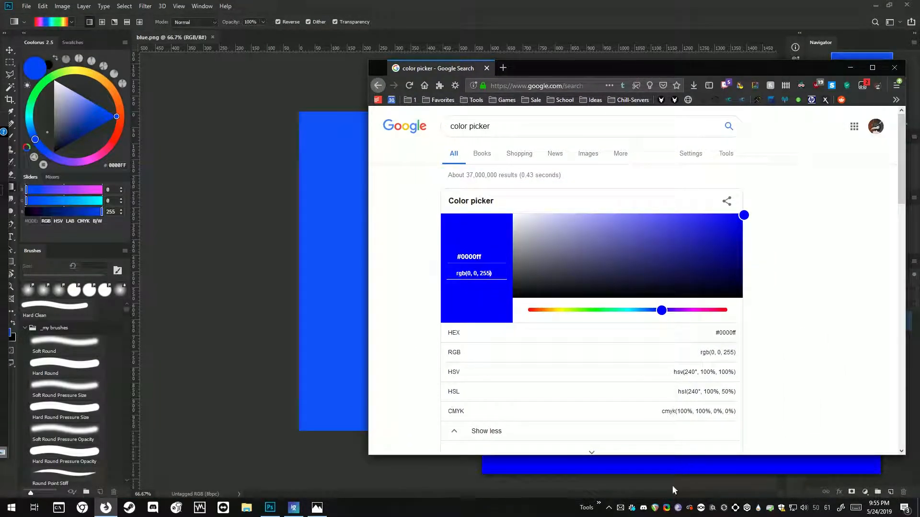
left_click(680, 477)
left_click_drag(692, 68, 273, 87)
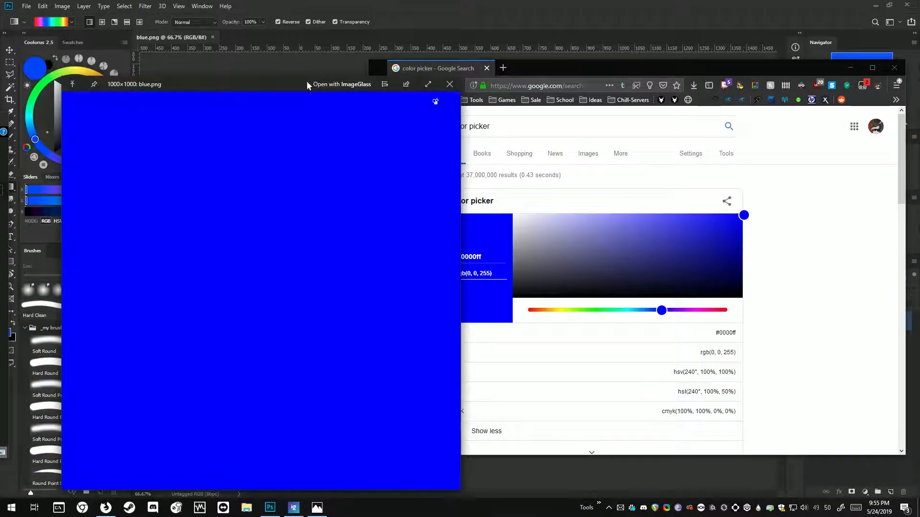
- Compare the blue.png preview with the color picker's #0000ff swatch by shifting the preview next to it
mouse_move(278, 84)
left_mouse_down()
mouse_move(651, 110)
mouse_move(697, 78)
mouse_move(683, 134)
mouse_move(680, 113)
mouse_move(691, 114)
mouse_move(372, 163)
mouse_move(266, 136)
mouse_move(273, 354)
mouse_move(267, 125)
mouse_move(278, 94)
left_mouse_up()
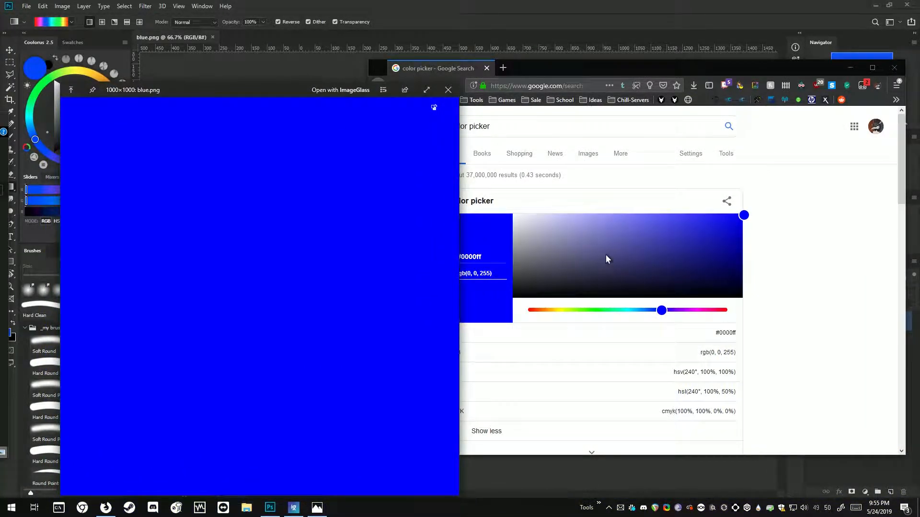
mouse_move(252, 91)
left_mouse_down()
mouse_move(220, 77)
mouse_move(249, 79)
left_mouse_up()
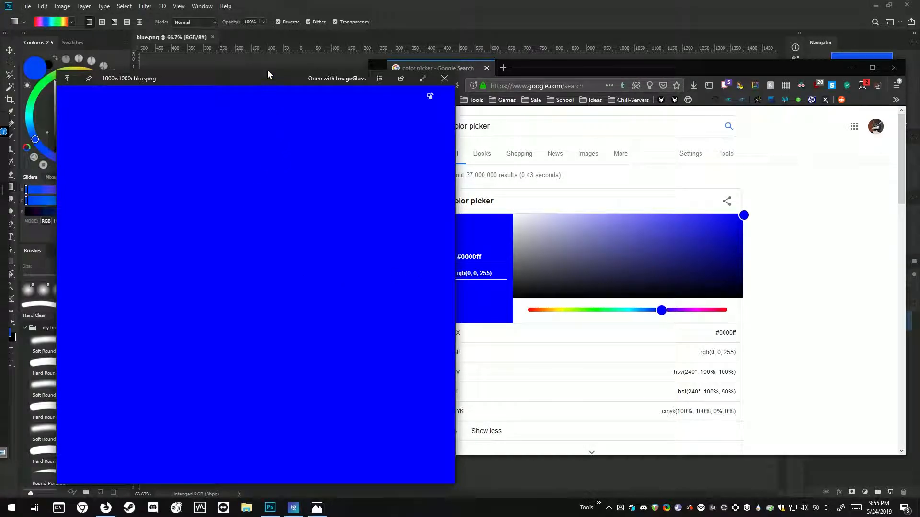
left_click_drag(260, 84, 270, 75)
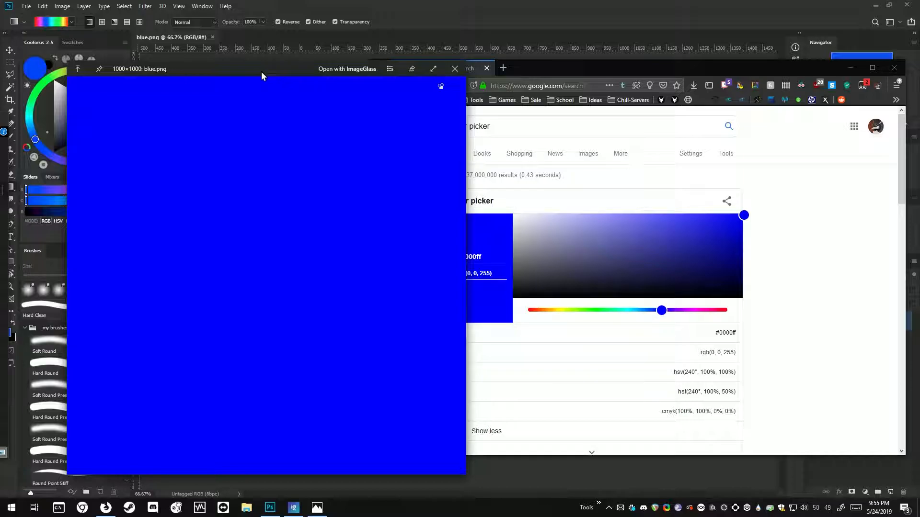
left_click_drag(261, 71, 269, 98)
left_click(416, 10)
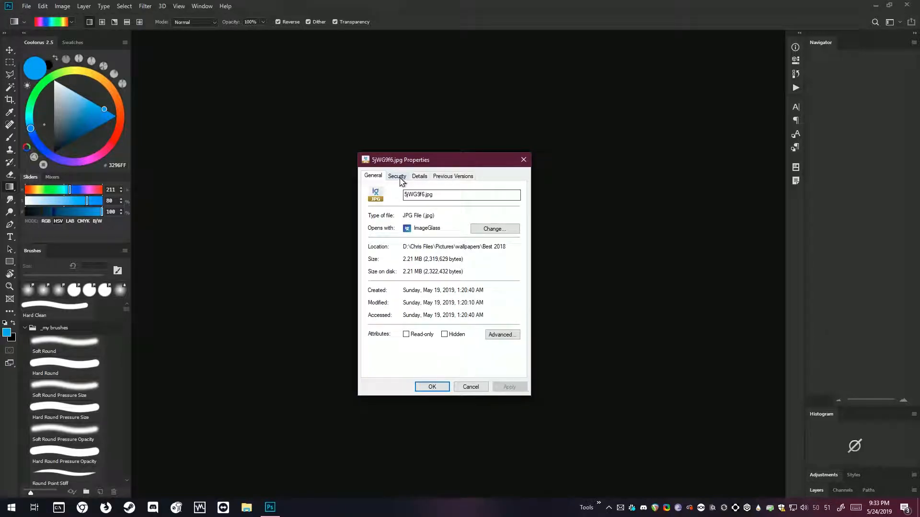
- Examine the detail properties of 5jWG9f6.jpg for color profile information, and close the properties
left_click(400, 178)
left_click(421, 177)
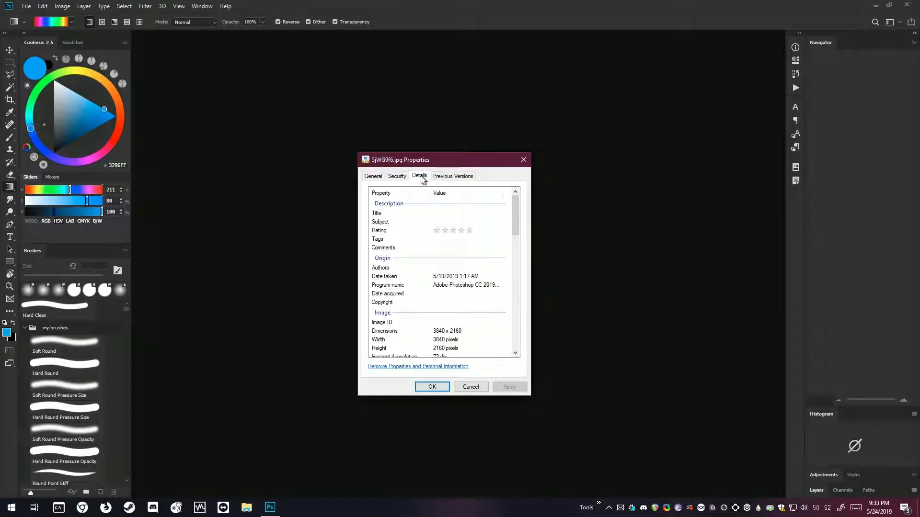
left_click_drag(516, 232, 424, 186)
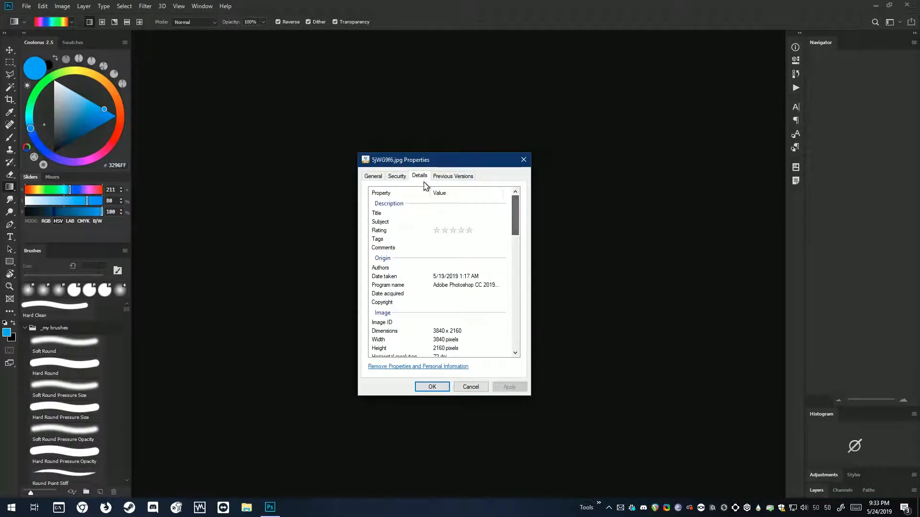
left_click(524, 160)
- Open 5jWG9f6.jpg in Photoshop and assign the working RGB profile sRGB IEC61966-2.1
left_click_drag(270, 508, 379, 246)
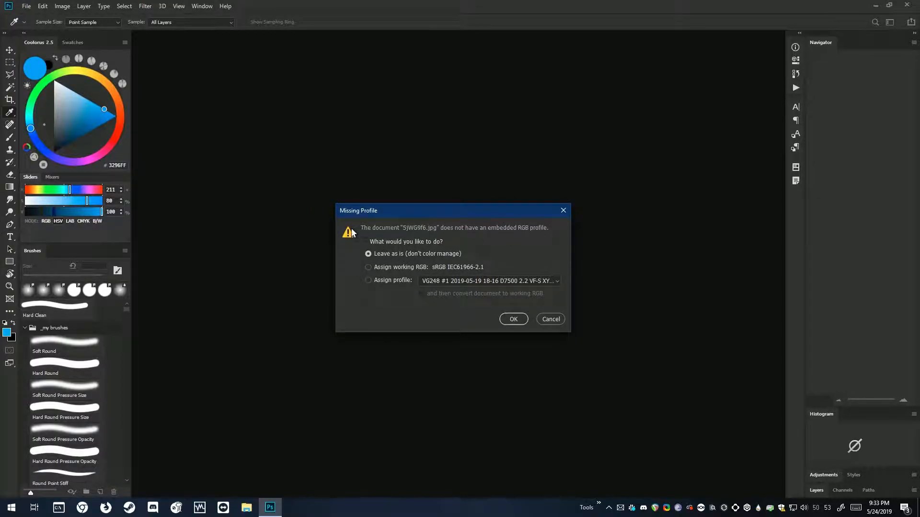
left_click(368, 268)
left_click(512, 319)
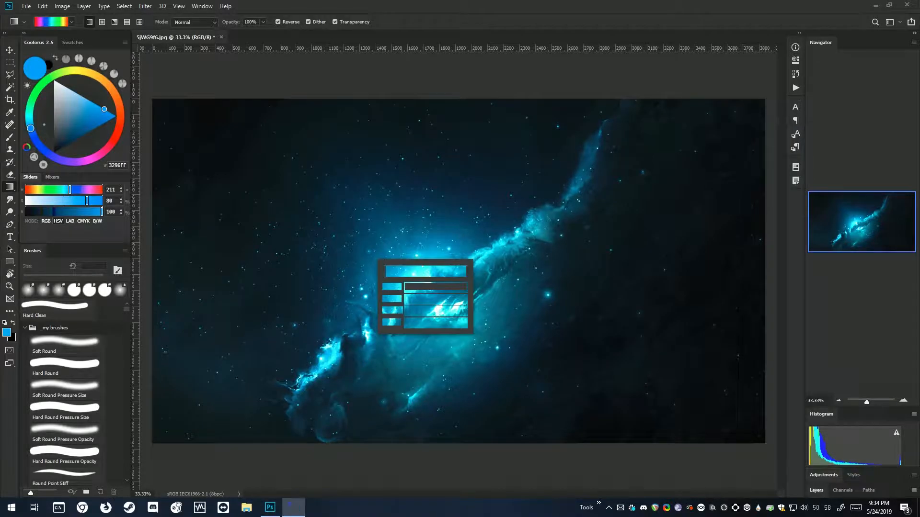
- Enlarge the ImageGlass window showing 5jWG9f6.jpg and position it over the Photoshop canvas
left_click_drag(550, 226, 495, 118)
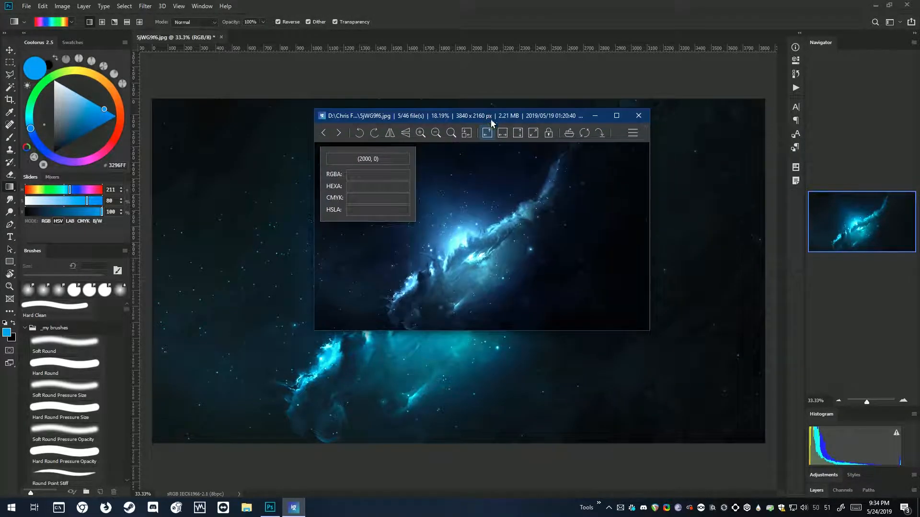
left_click_drag(649, 329, 884, 464)
left_click_drag(556, 117, 463, 40)
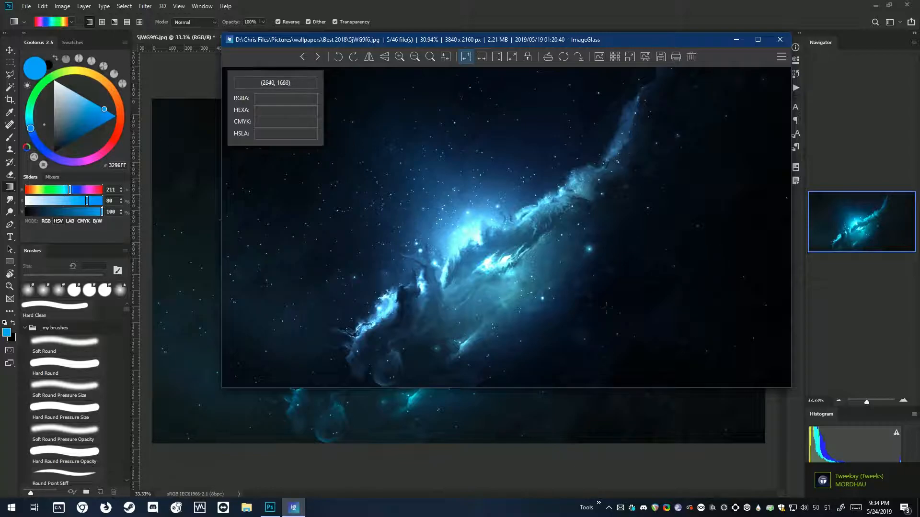
- Compare the ImageGlass view with the unproofed canvas by shifting its window across the image, and return to Photoshop
left_click_drag(591, 44, 767, 70)
left_click_drag(614, 72, 476, 75)
mouse_move(309, 110)
left_mouse_down()
mouse_move(371, 187)
mouse_move(571, 204)
mouse_move(430, 311)
mouse_move(528, 184)
mouse_move(664, 182)
mouse_move(540, 333)
mouse_move(774, 221)
mouse_move(499, 306)
mouse_move(787, 167)
mouse_move(443, 352)
mouse_move(647, 441)
mouse_move(306, 108)
left_mouse_up()
left_click_drag(401, 75, 314, 467)
left_click(445, 14)
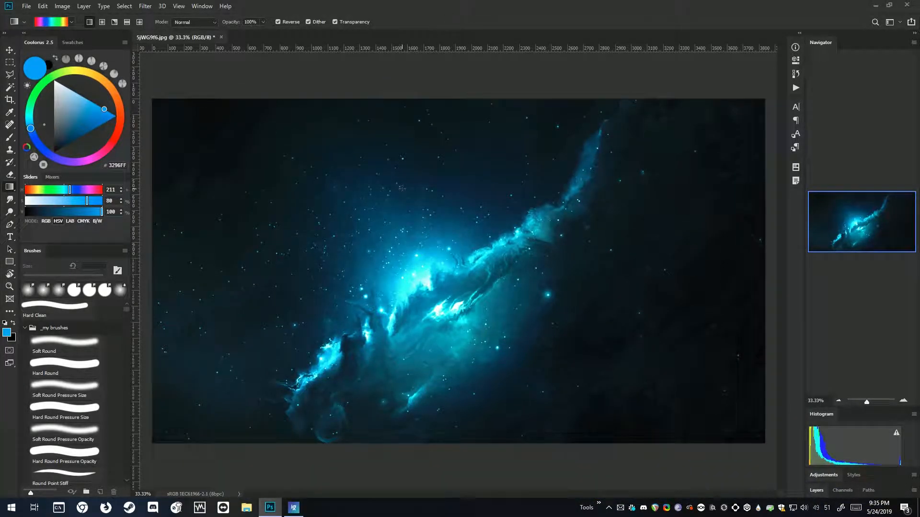
- Turn on proof colors, compare the Monitor RGB proofed canvas with the ImageGlass view, and close ImageGlass
key("ctrl+y")
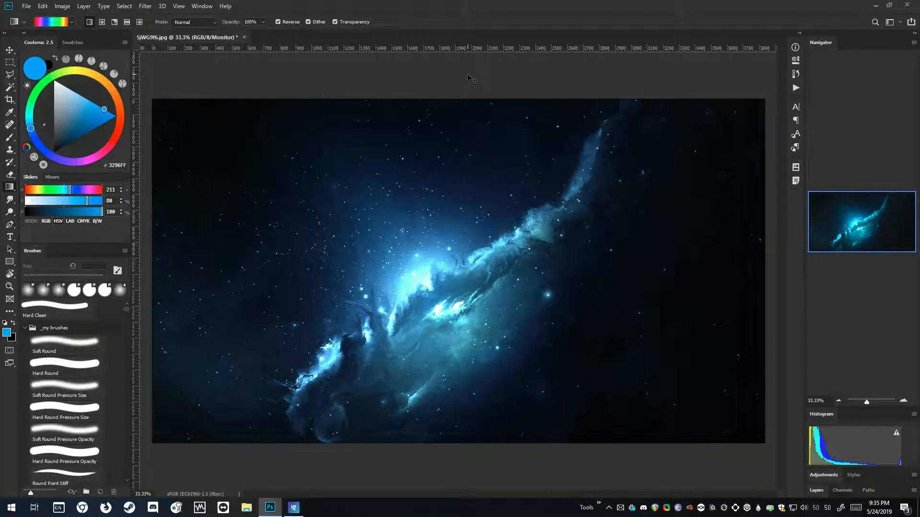
left_click(293, 508)
left_click_drag(526, 462, 485, 91)
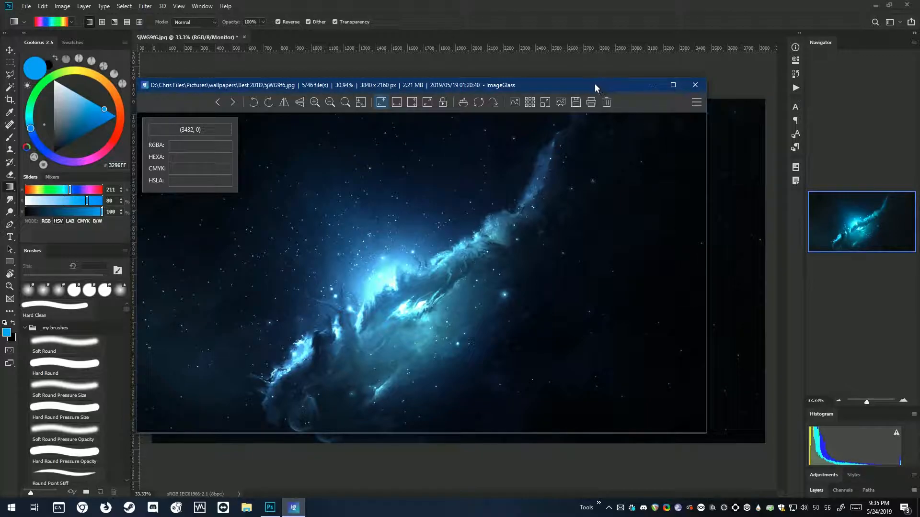
left_click_drag(591, 85, 651, 87)
key("Escape")
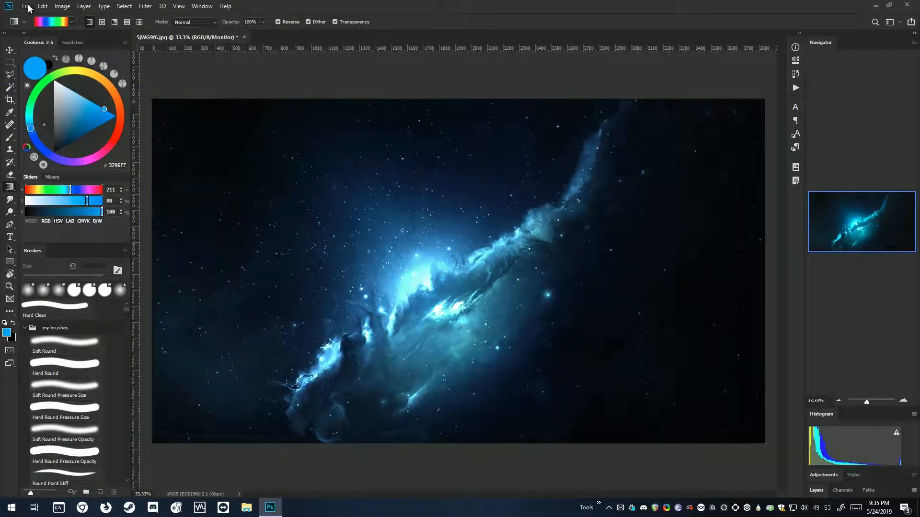
- Save the image as the JPEG copy 5jWG9f62.jpg in the Best 2018 folder, lowering the quality slightly from 12
left_click(26, 6)
left_click(45, 114)
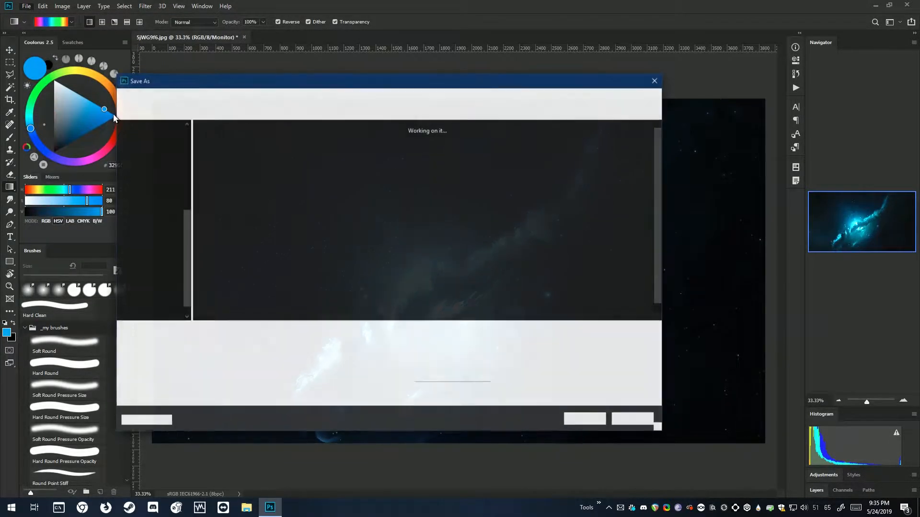
left_click_drag(459, 87, 500, 69)
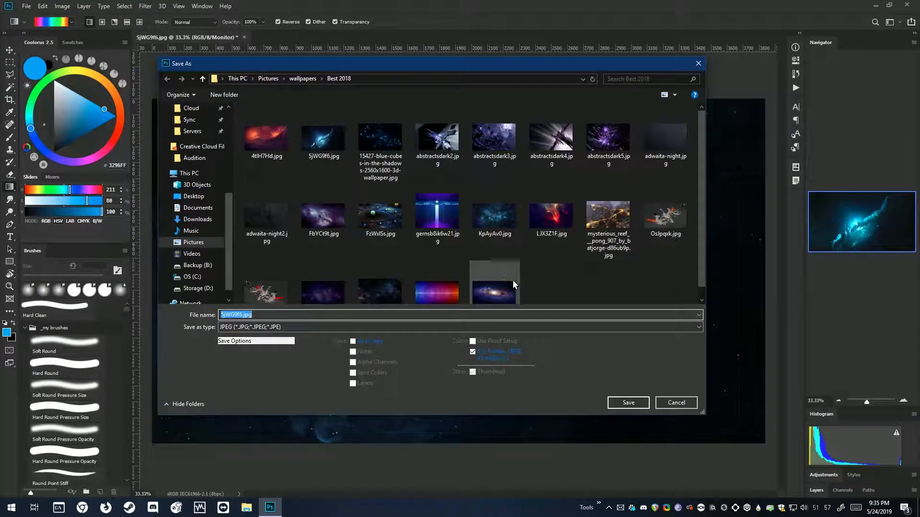
left_click(242, 316)
type("2")
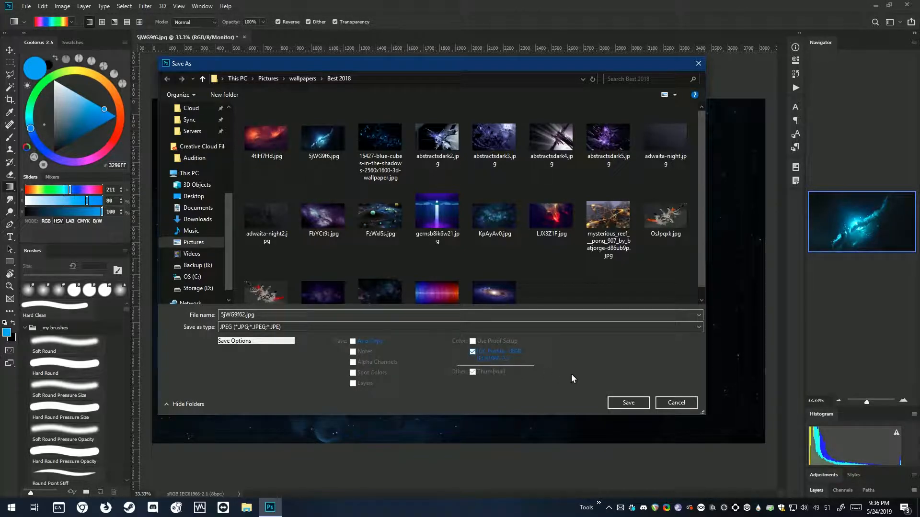
left_click(629, 403)
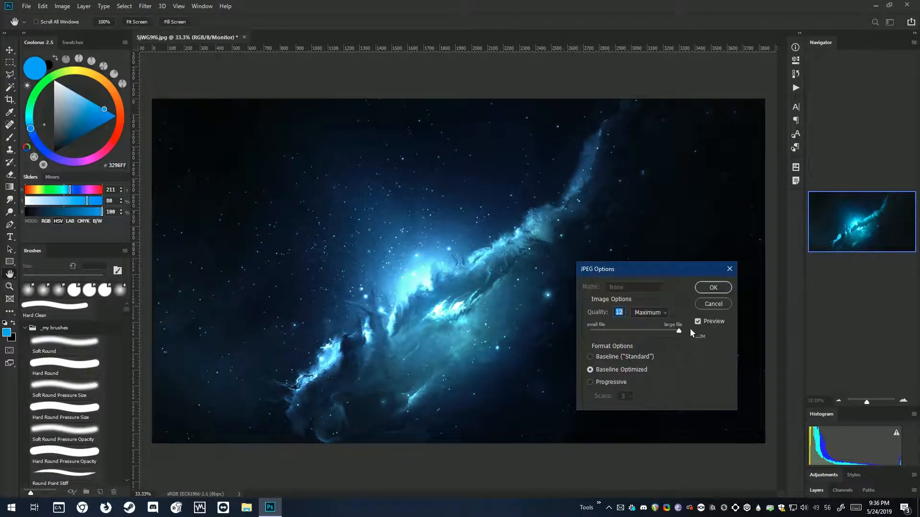
left_click_drag(679, 330, 673, 332)
left_click(713, 287)
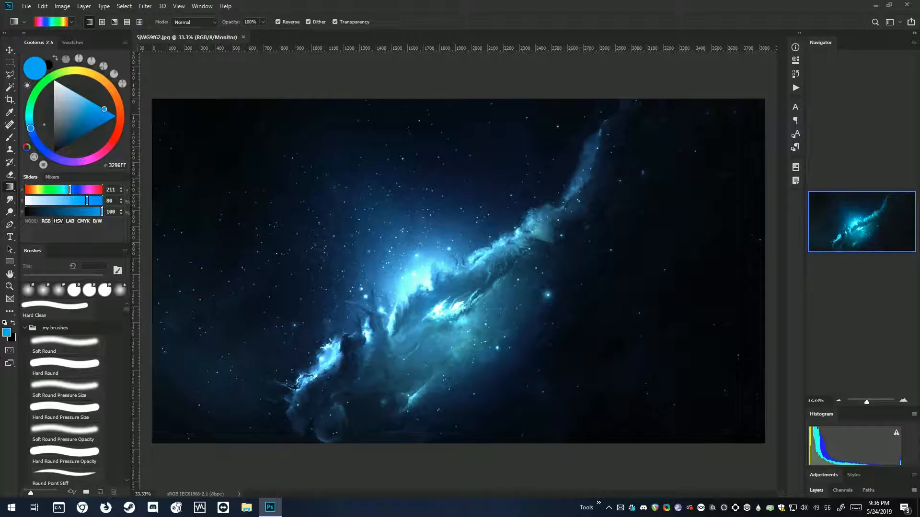
- Preview 5jWG9f6.jpg and 5jWG9f62.jpg from File Explorer, alternate between them repeatedly to compare colors, and close the preview
key("alt+Tab")
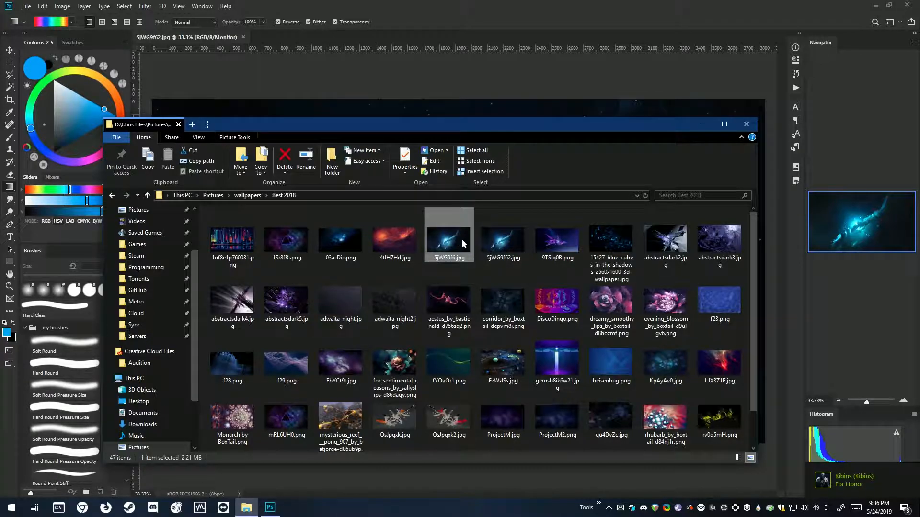
key("space")
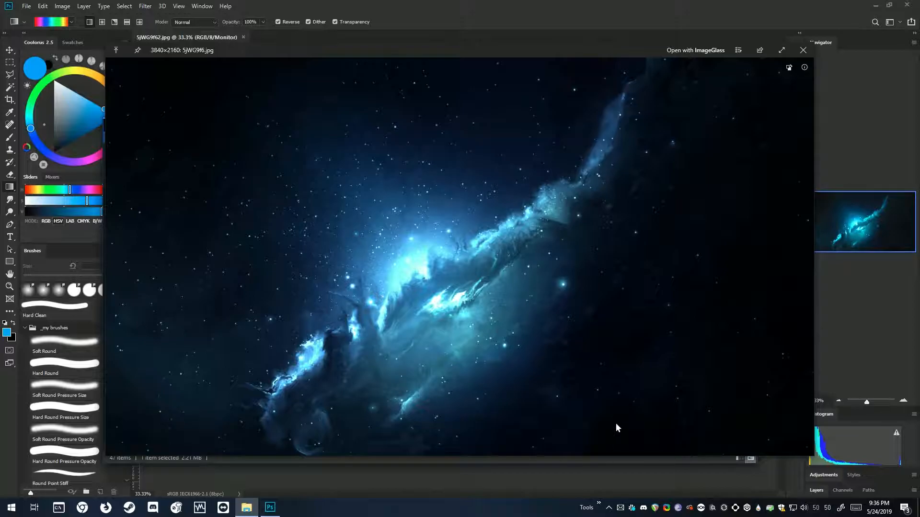
key("Right")
key("Left")
key("Right")
key("Left")
key("Right")
key("Left")
key("Right")
key("Left")
key("Right")
key("Left")
key("Right")
key("Left")
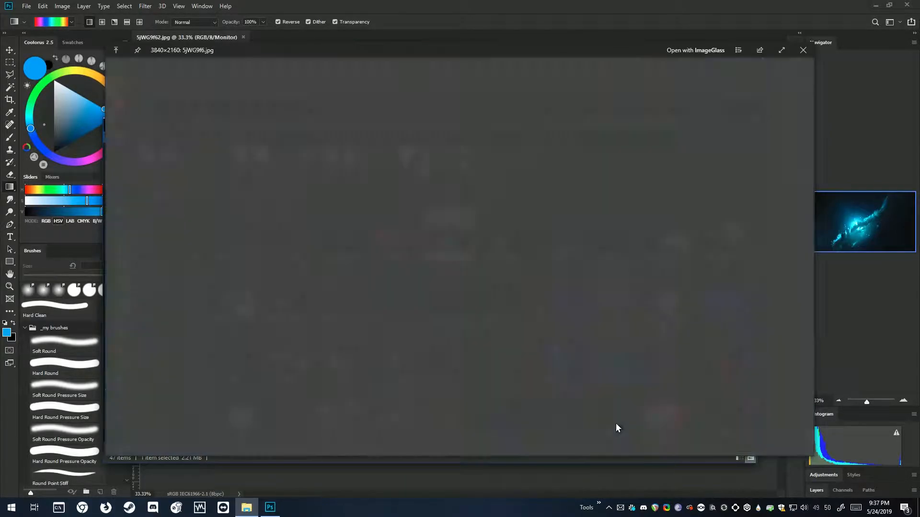
key("Escape")
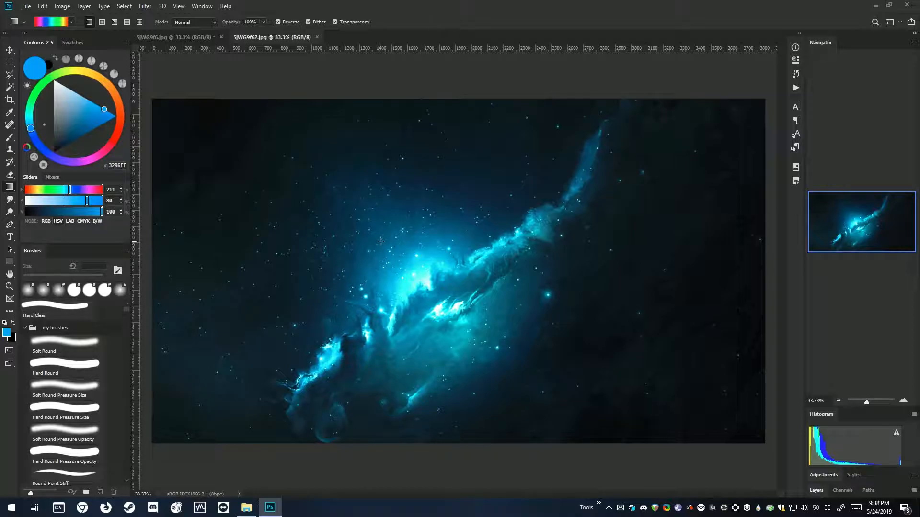
- Compare the open 5jWG9f6.jpg and 5jWG9f62.jpg documents in Photoshop, and close 5jWG9f62.jpg
left_click(197, 36)
left_click(267, 39)
left_click(317, 37)
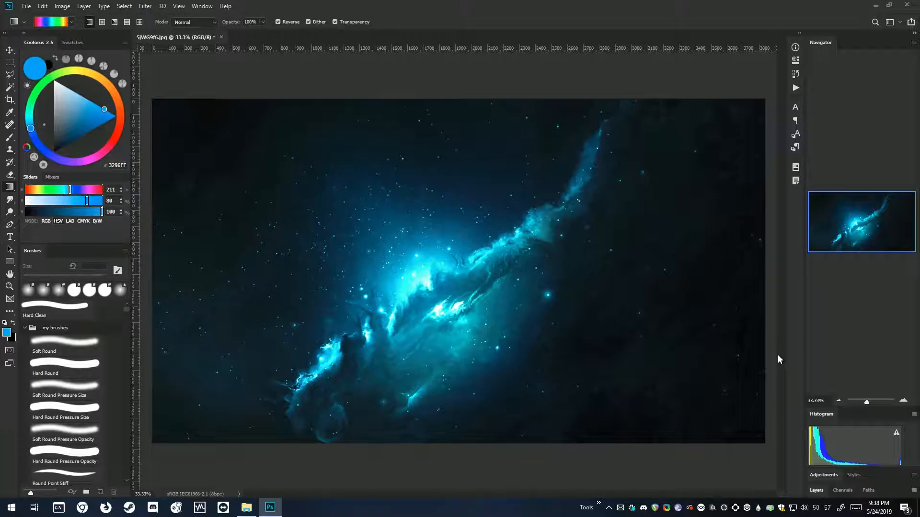
- Open the Save for Web (Legacy) export for 5jWG9f6.jpg
left_click(26, 6)
mouse_move(54, 139)
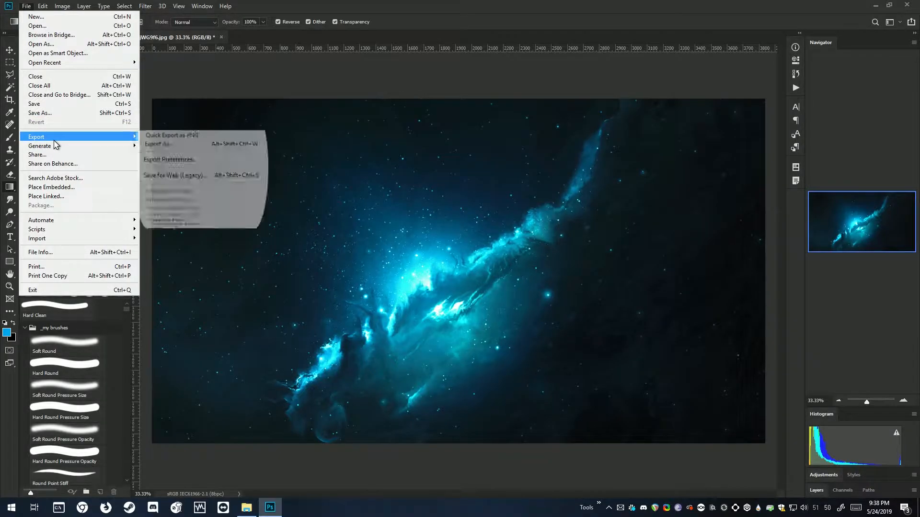
left_click(194, 176)
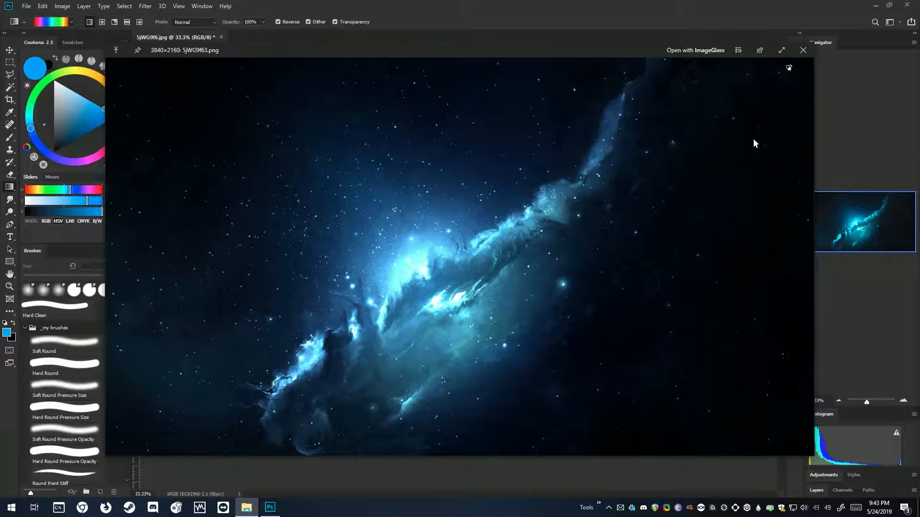
- Close the 5jWG9f63.png preview, move the Best 2018 folder window, and bring the 03azDix2.png document in Photoshop forward
left_click(803, 51)
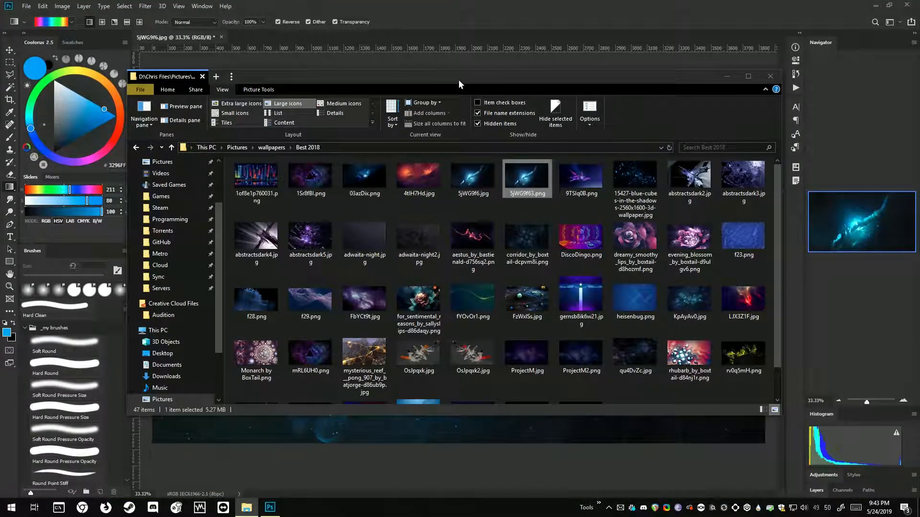
left_click_drag(460, 84, 445, 118)
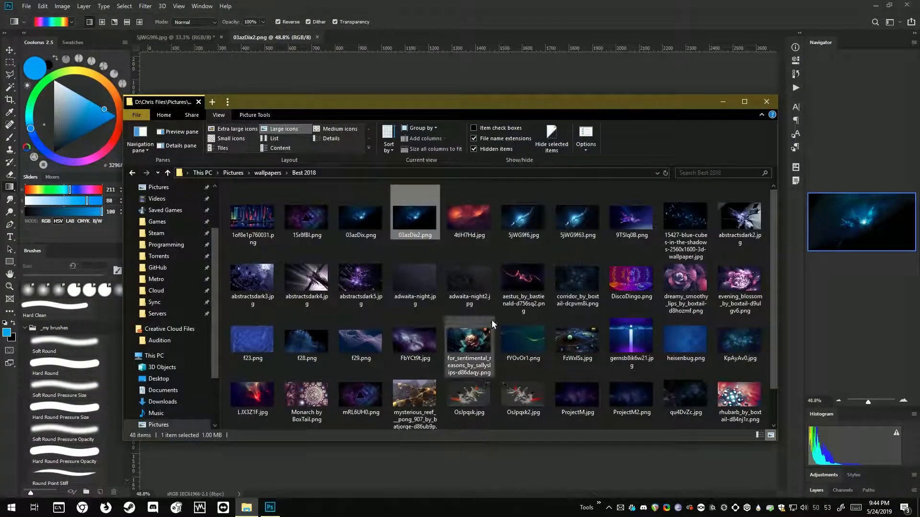
left_click_drag(604, 107, 621, 103)
left_click(524, 25)
- Toggle proof colors repeatedly on 03azDix2.png, and preview the file from the Best 2018 folder for comparison
key("ctrl+y")
key("ctrl+y")
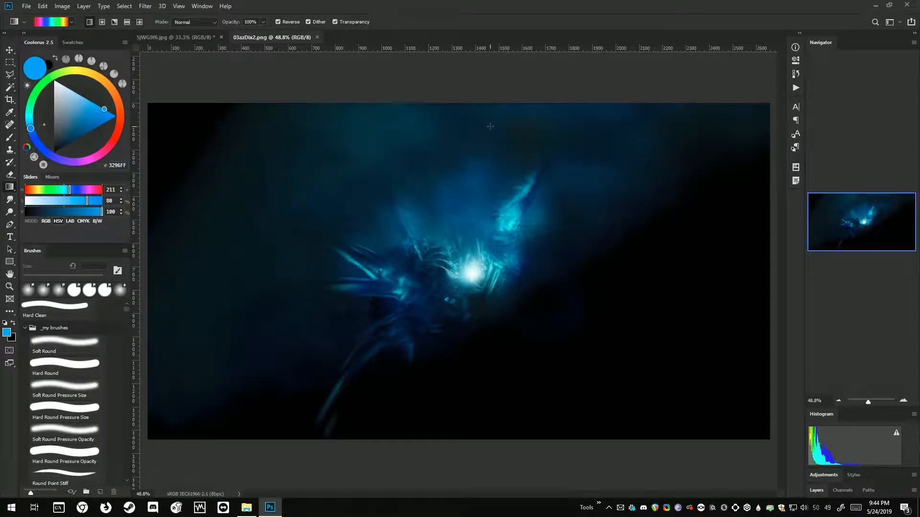
key("ctrl+y")
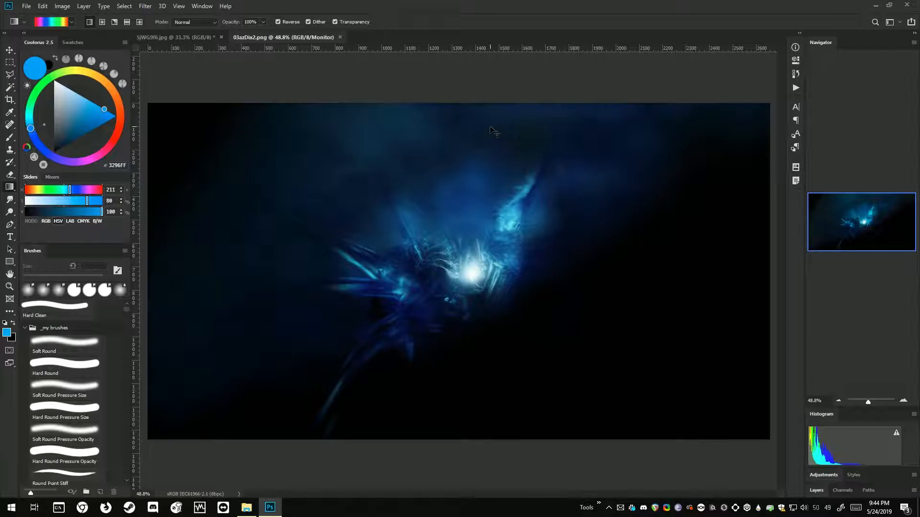
key("ctrl+y")
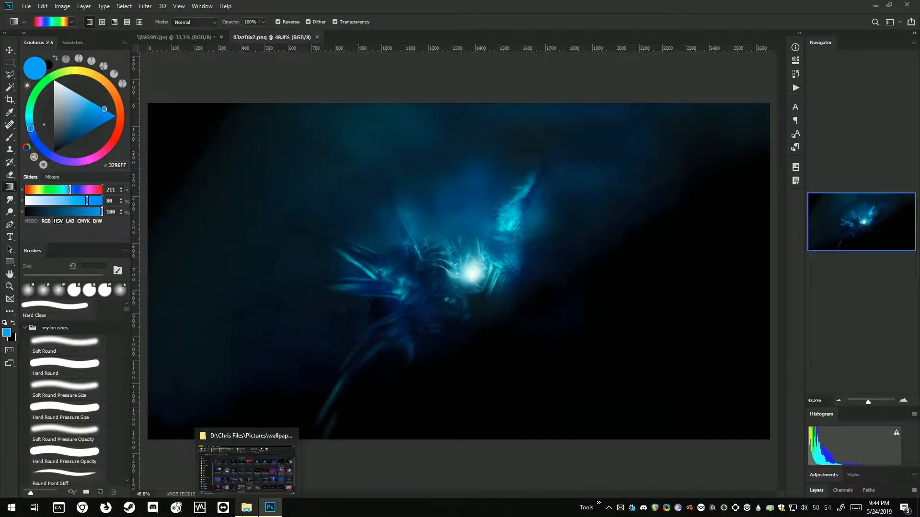
left_click(246, 507)
key("space")
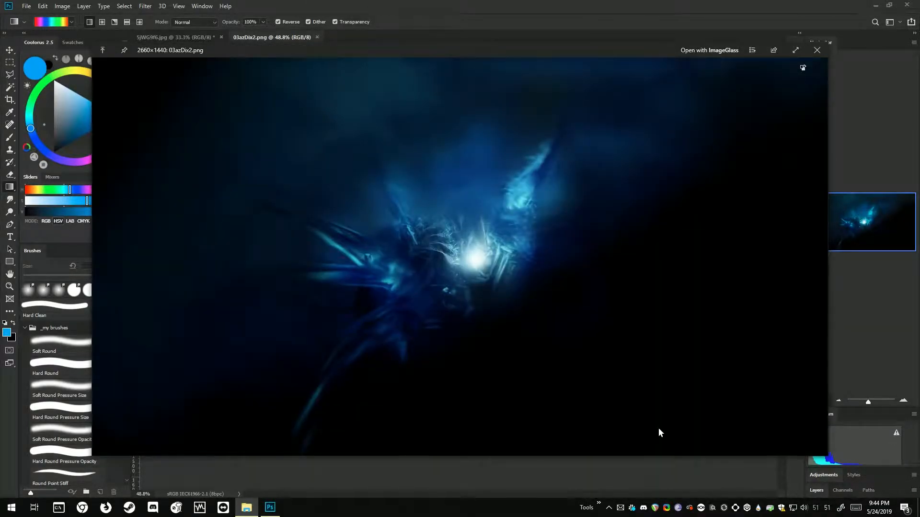
- Close the 03azDix2.png preview, and close the 03azDix2.png and 5jWG9f6.jpg documents in Photoshop without saving
left_click(817, 50)
left_click(724, 38)
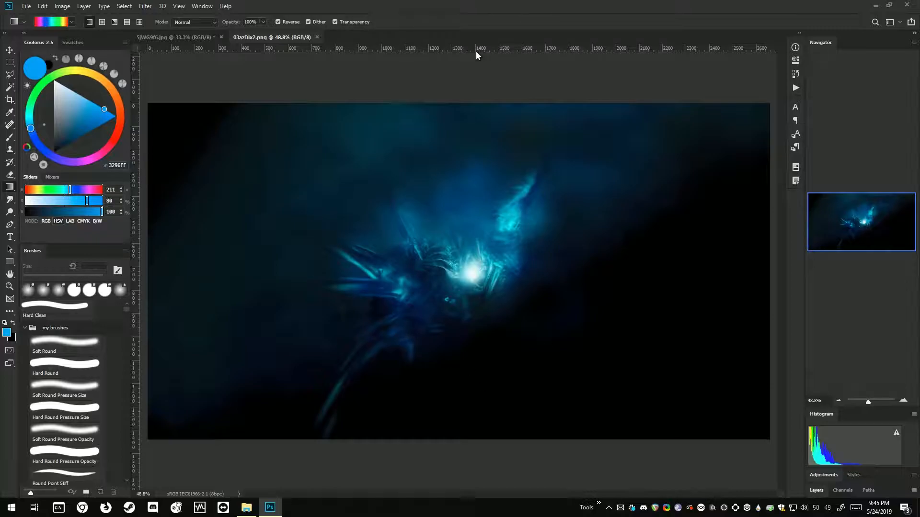
left_click(317, 37)
left_click(221, 37)
left_click(456, 190)
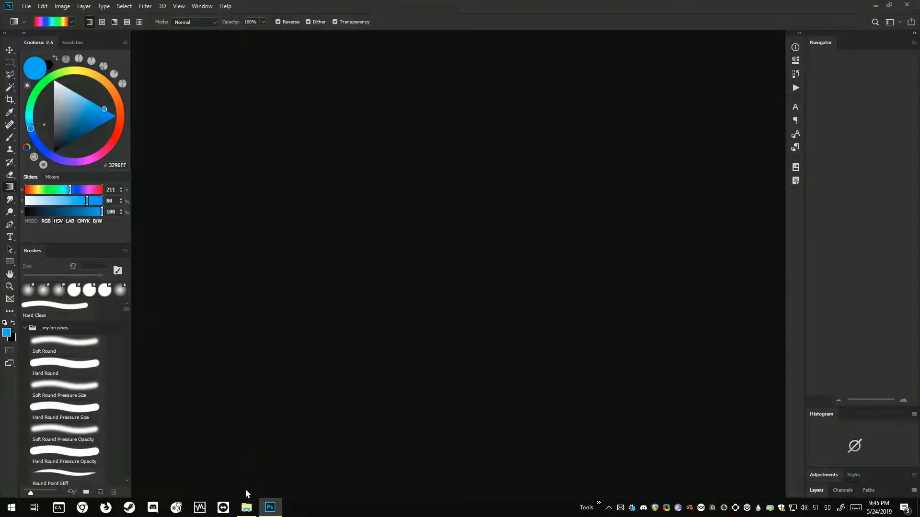
left_click(247, 482)
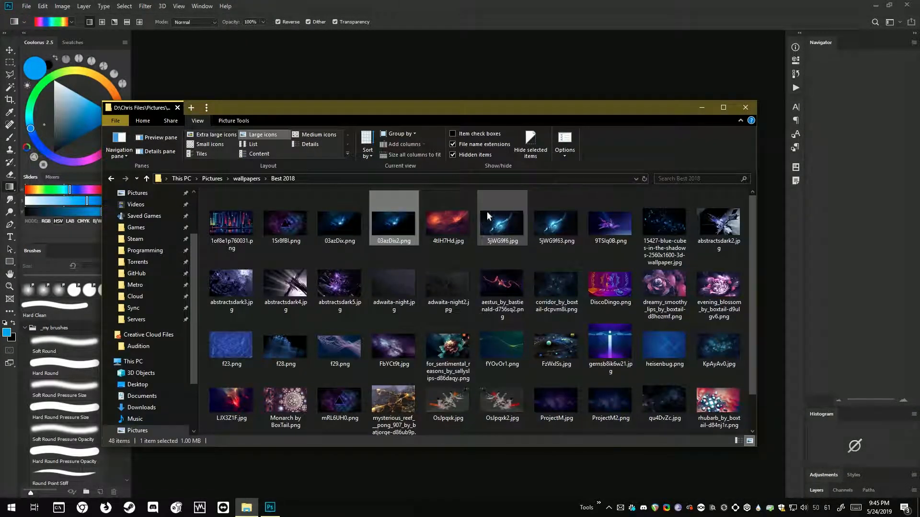
left_click(527, 9)
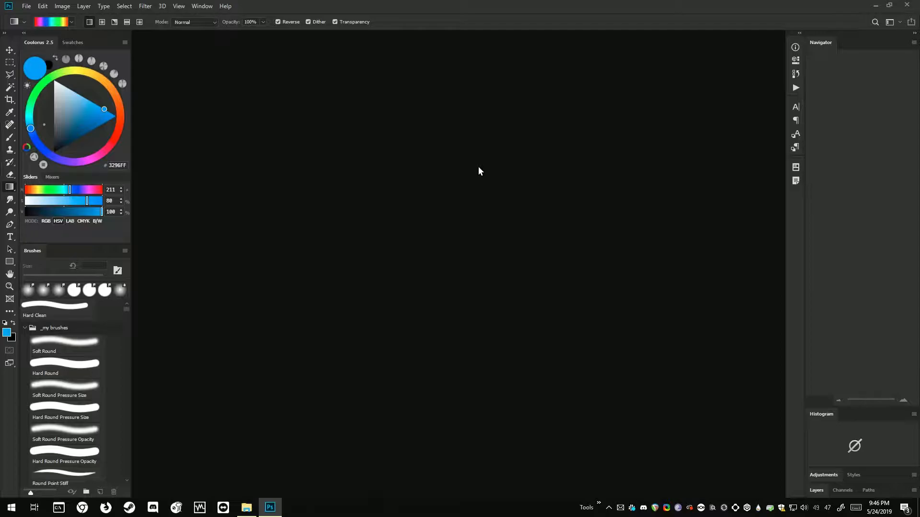
- Launch DisplayCAL
key("alt+space")
type("displa7")
key("BackSpace")
key("Return")
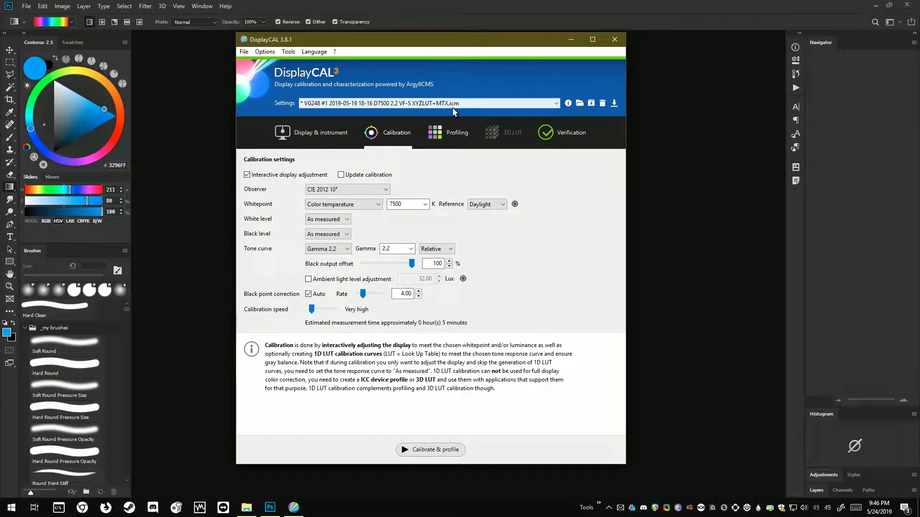
- Switch to Photoshop and examine the RGB working space profiles in Color Settings, keeping sRGB IEC61966-2.1 selected
left_click(435, 5)
left_click(43, 6)
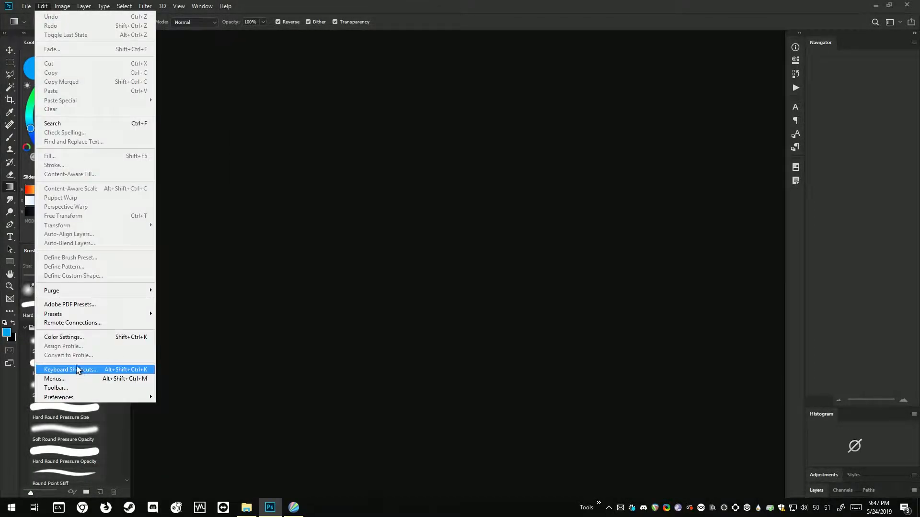
left_click(86, 335)
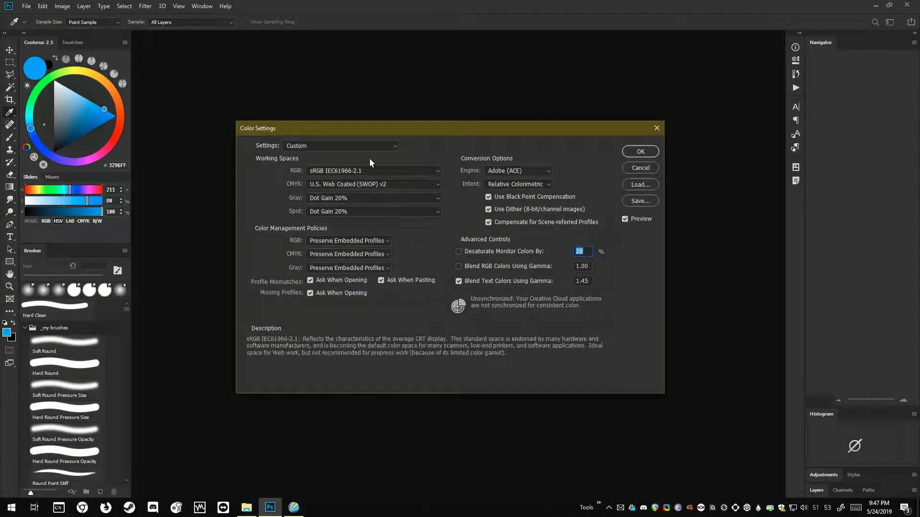
left_click(348, 146)
left_click(349, 153)
left_click(378, 172)
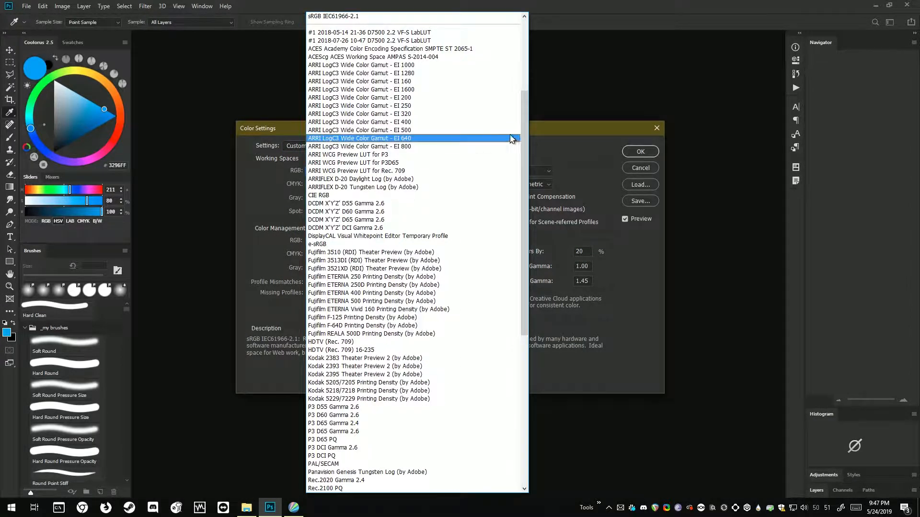
left_click_drag(524, 176, 525, 106)
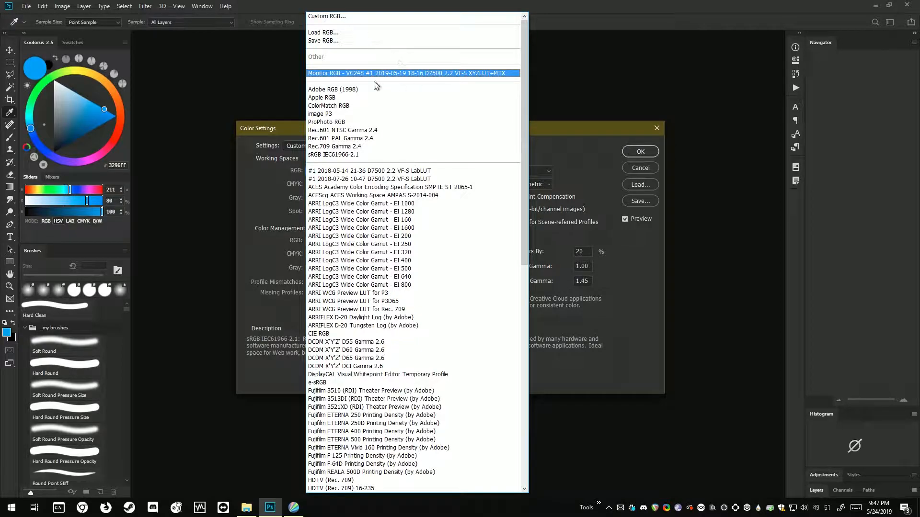
left_click(557, 128)
left_click_drag(477, 128, 496, 123)
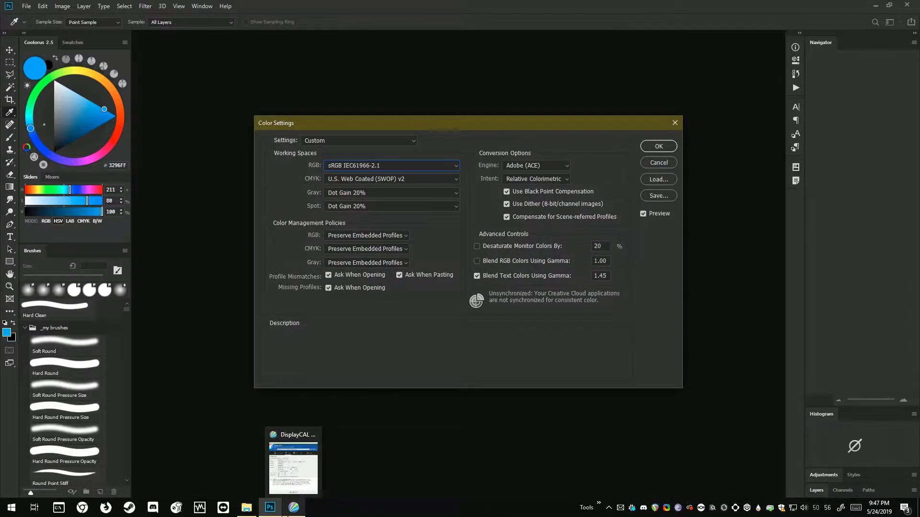
- Switch back to DisplayCAL and review the observer choices in the calibration settings
left_click(294, 507)
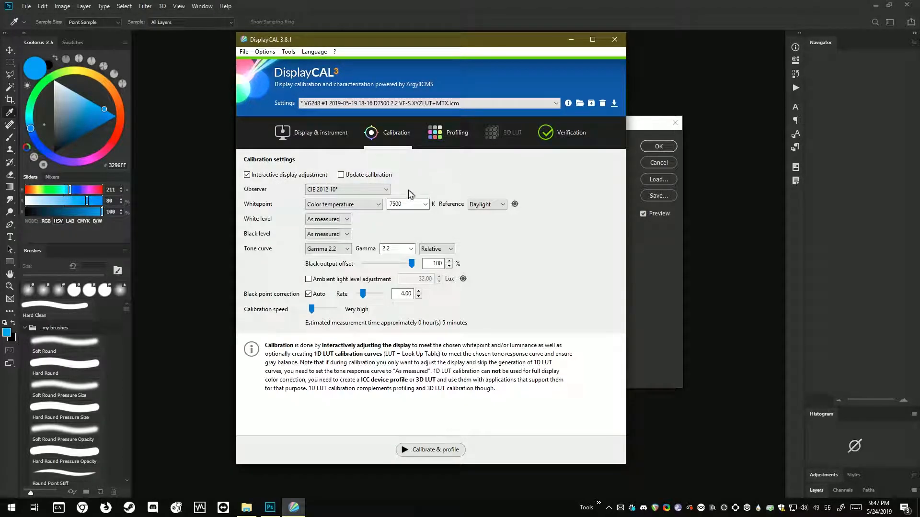
left_click(383, 192)
left_click(384, 193)
left_click_drag(380, 46, 419, 48)
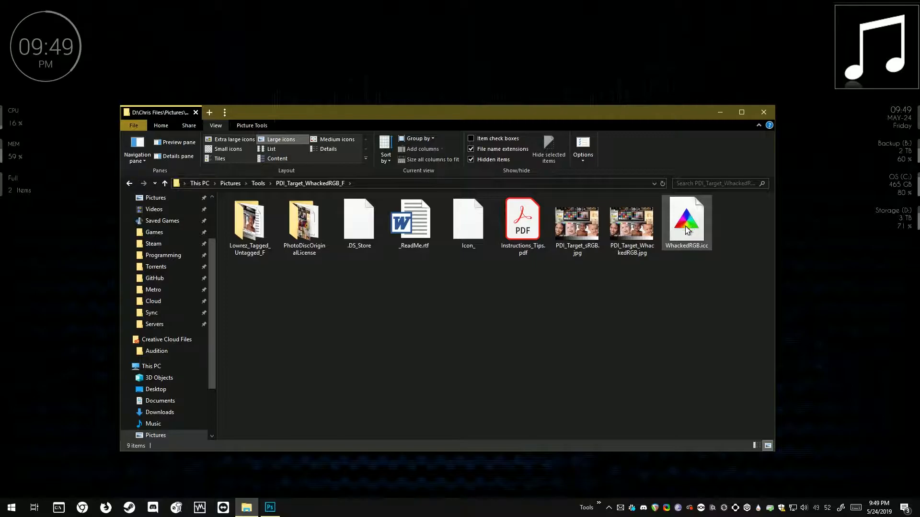
- View PDI_Target_WhackedRGB.jpg from the PDI_Target_WhackedRGB_F folder in Photos, and close it
left_click(632, 229)
right_click(631, 228)
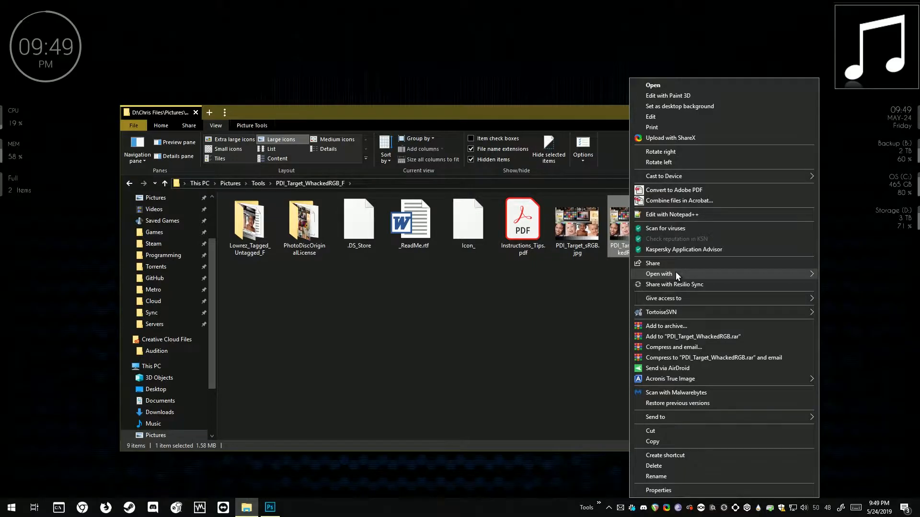
mouse_move(675, 272)
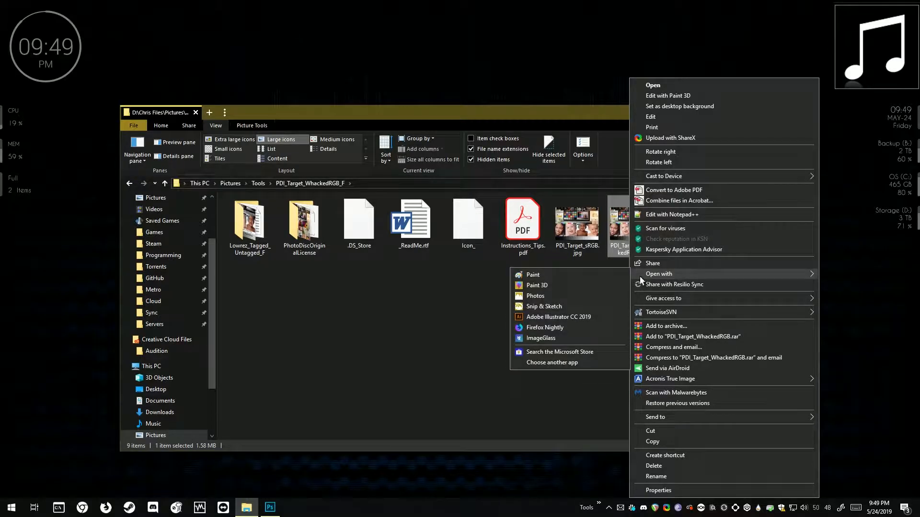
left_click(553, 297)
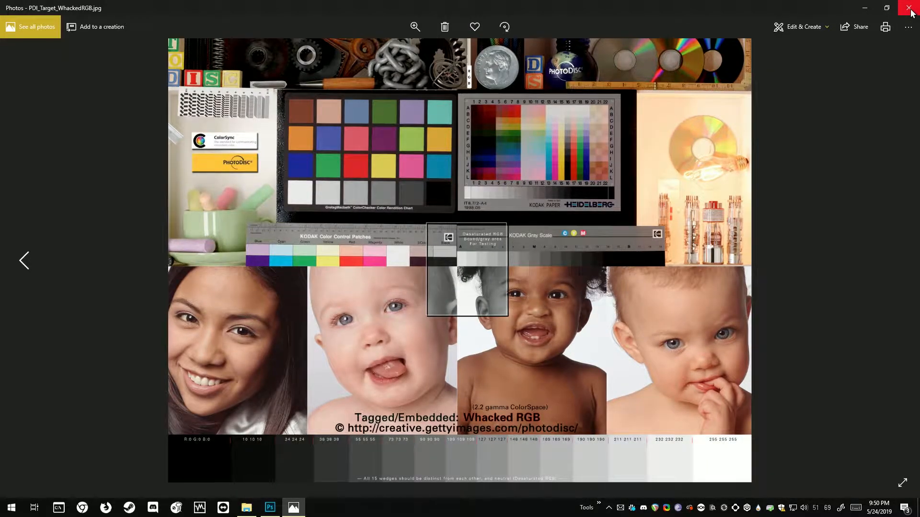
left_click(909, 9)
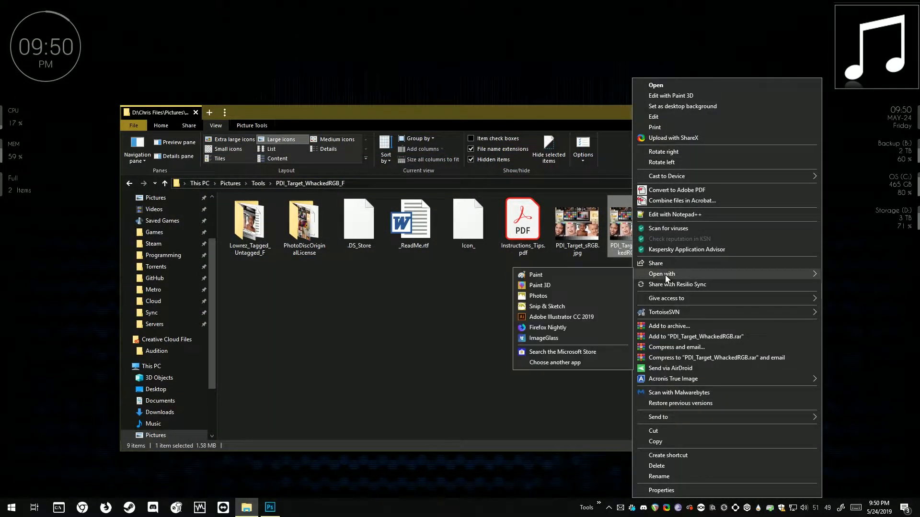
- Open PDI_Target_WhackedRGB.jpg in Paint, examine the colors of the charts and portraits, and close Paint
left_click(551, 275)
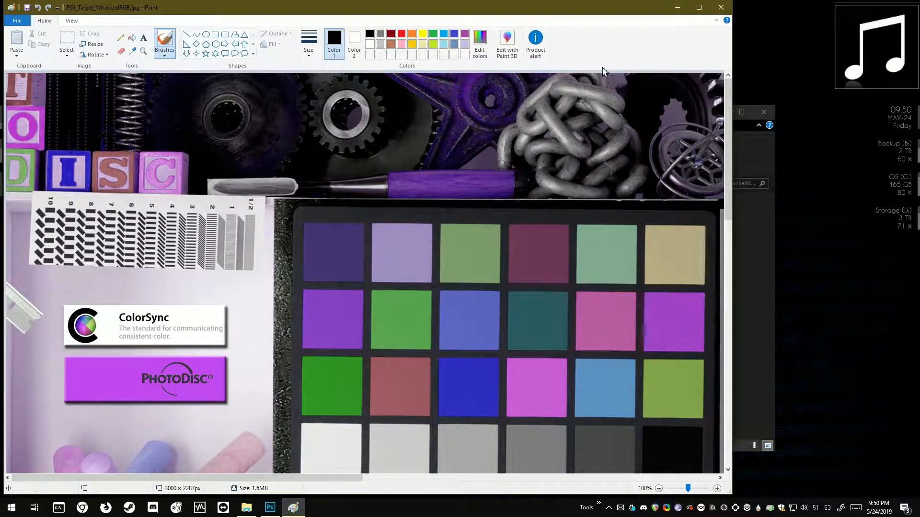
scroll(278, 289, "down", 2, "ctrl")
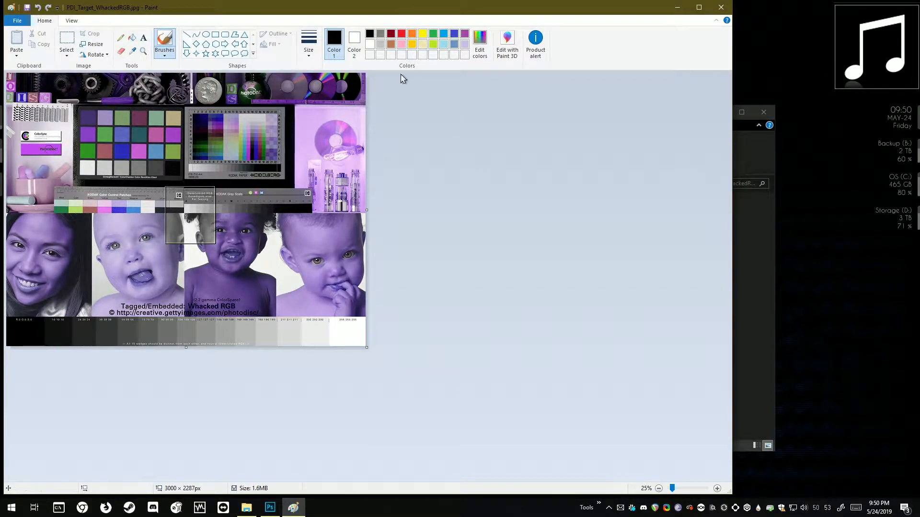
left_click_drag(415, 12, 629, 56)
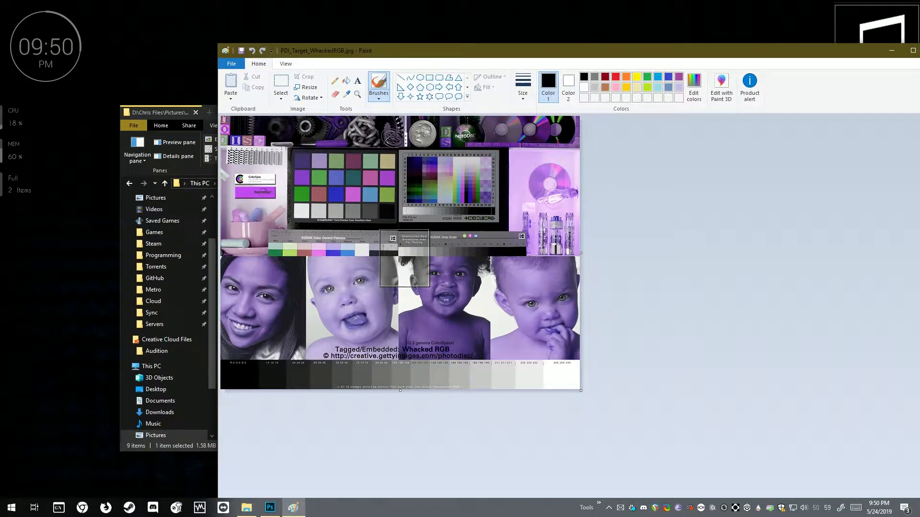
scroll(400, 254, "up", 2, "ctrl")
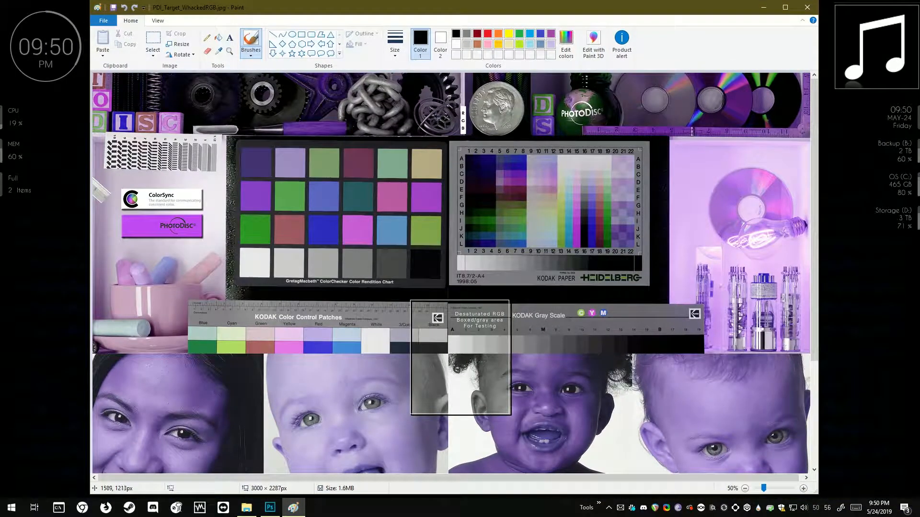
scroll(271, 285, "down", 3)
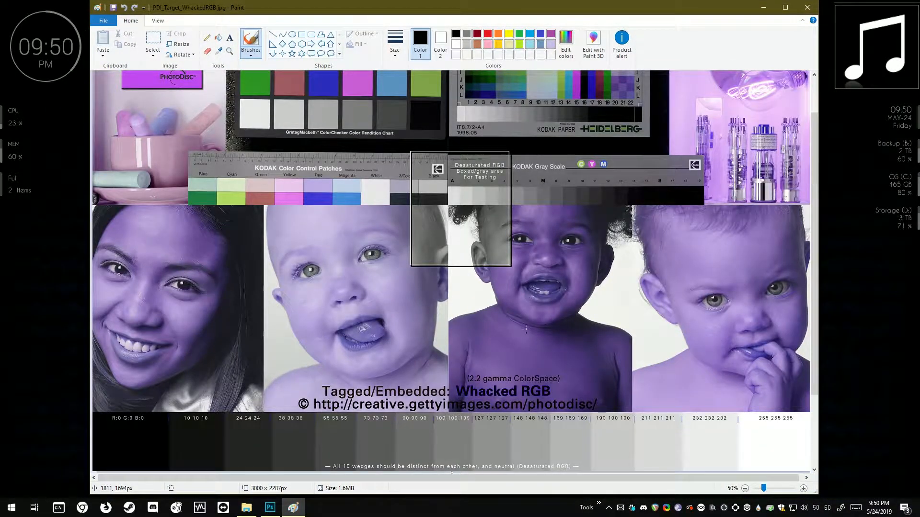
scroll(252, 240, "up", 3)
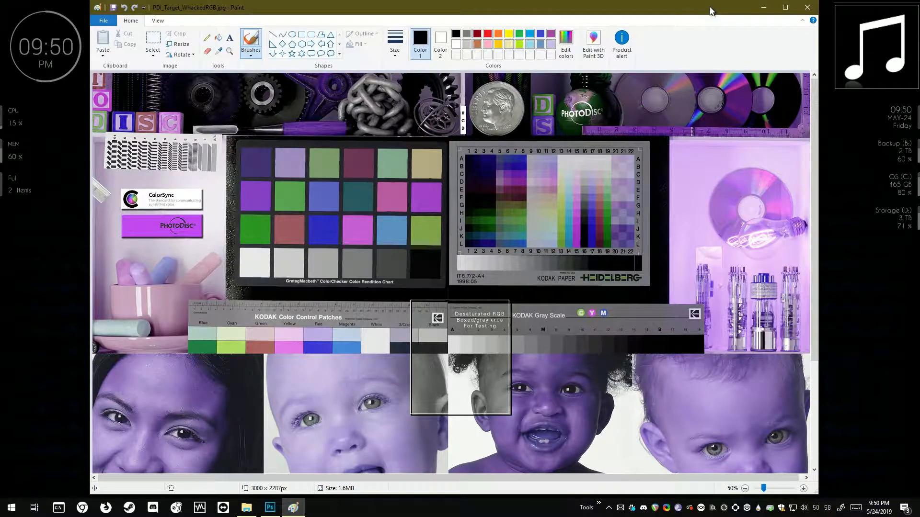
left_click(807, 7)
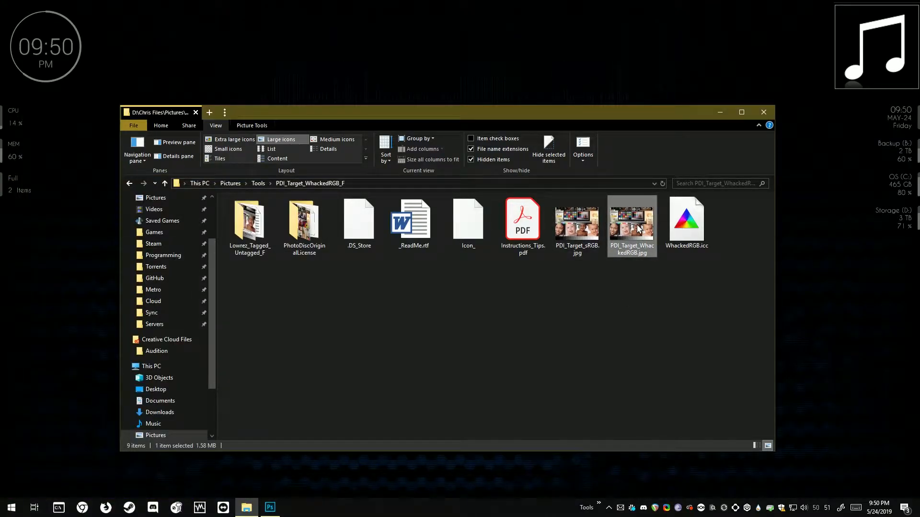
- Check PDI_Target_WhackedRGB.jpg in the quick preview and in ImageGlass, closing each view after inspection
key("space")
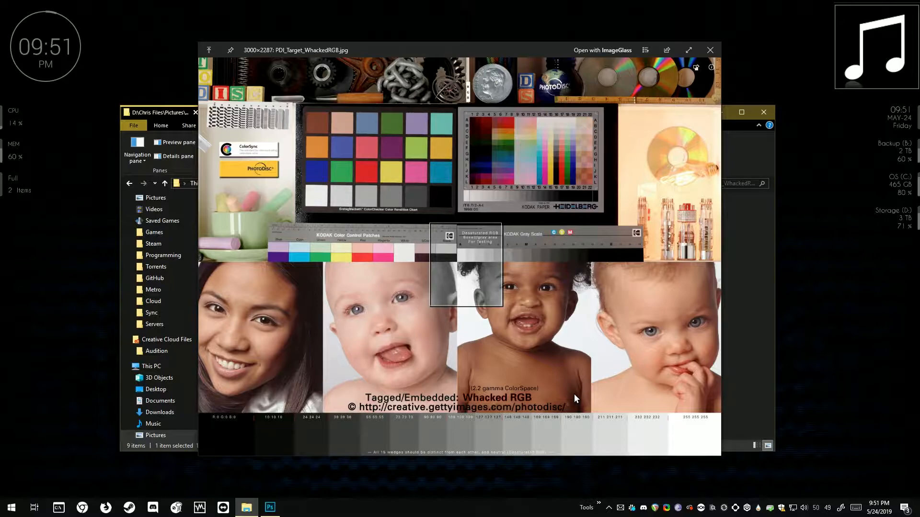
left_click(710, 50)
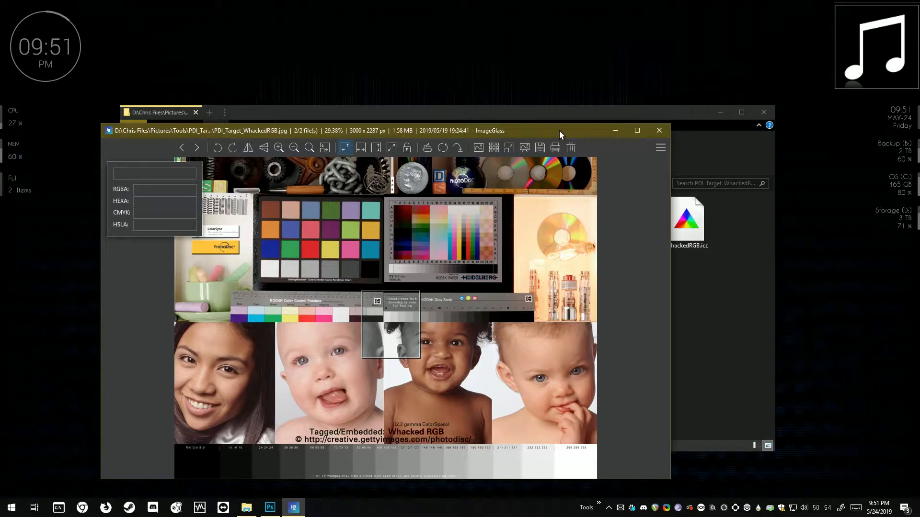
left_click_drag(559, 130, 622, 77)
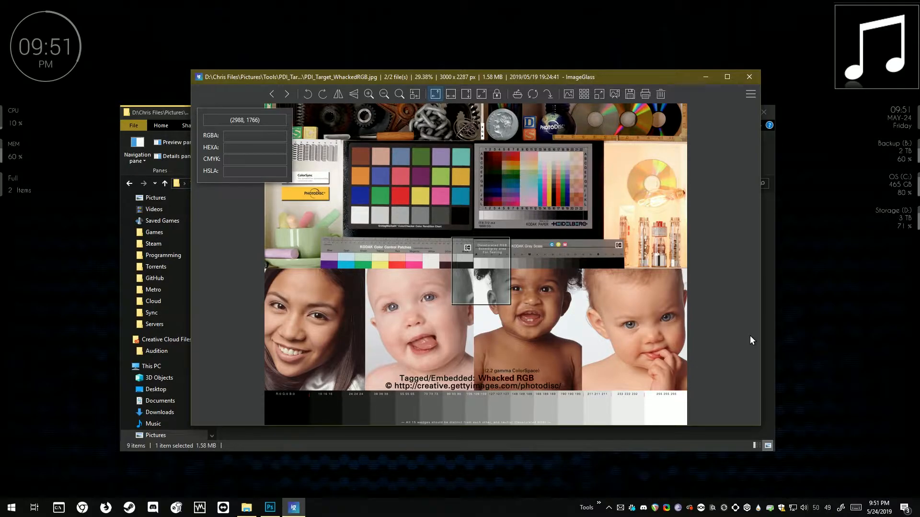
left_click(749, 77)
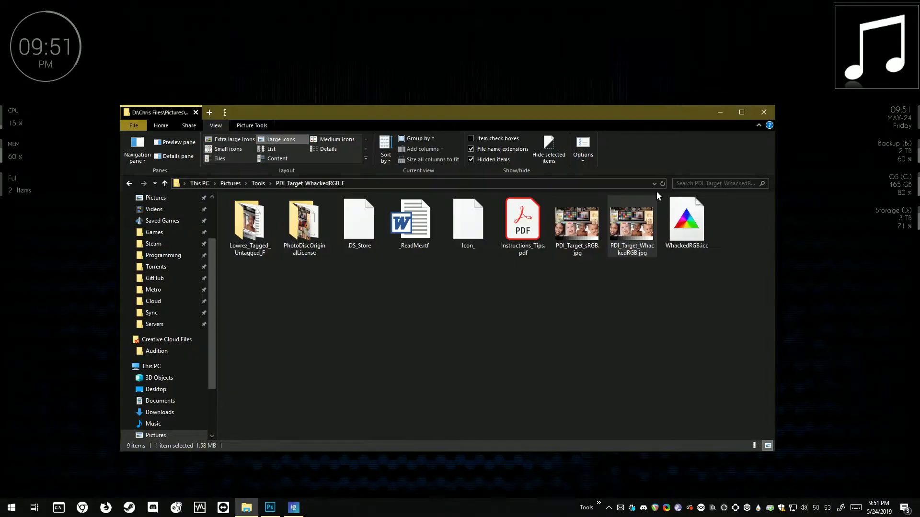
- Reopen PDI_Target_WhackedRGB.jpg in Photos, and place it in a smaller window over the folder
right_click(638, 234)
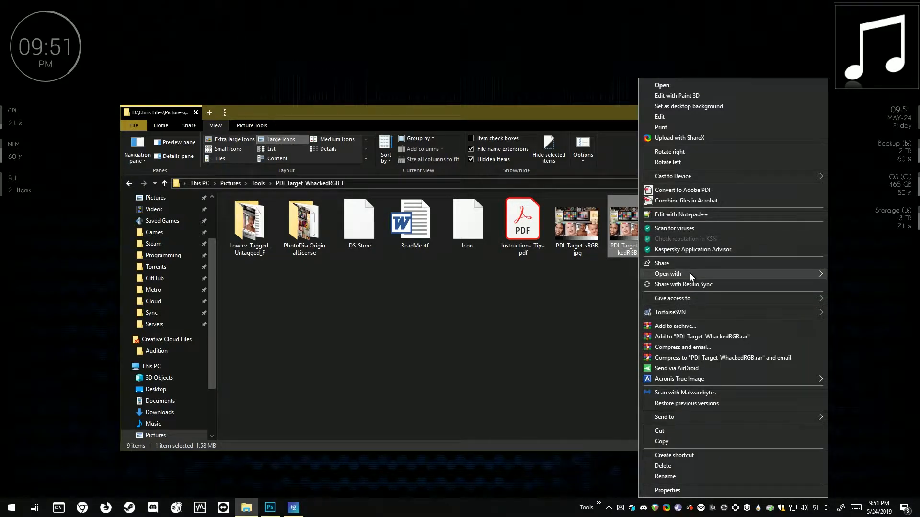
mouse_move(689, 272)
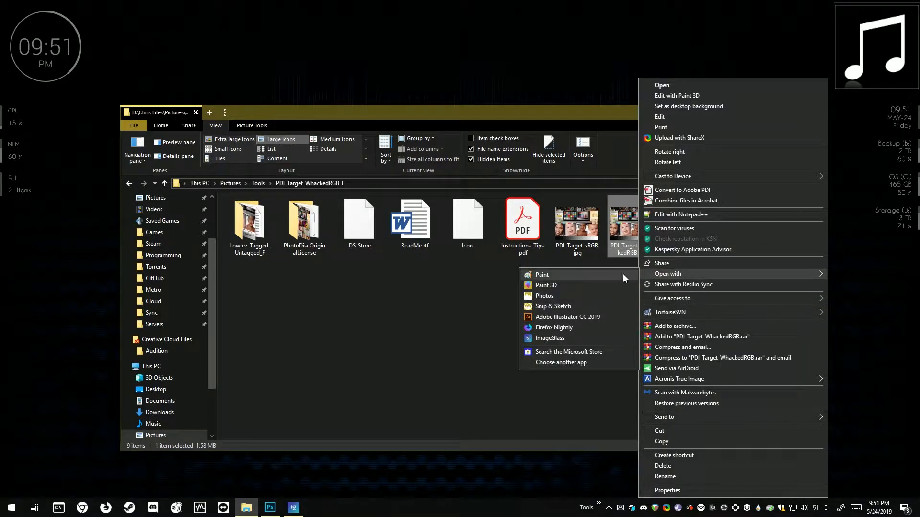
left_click(550, 297)
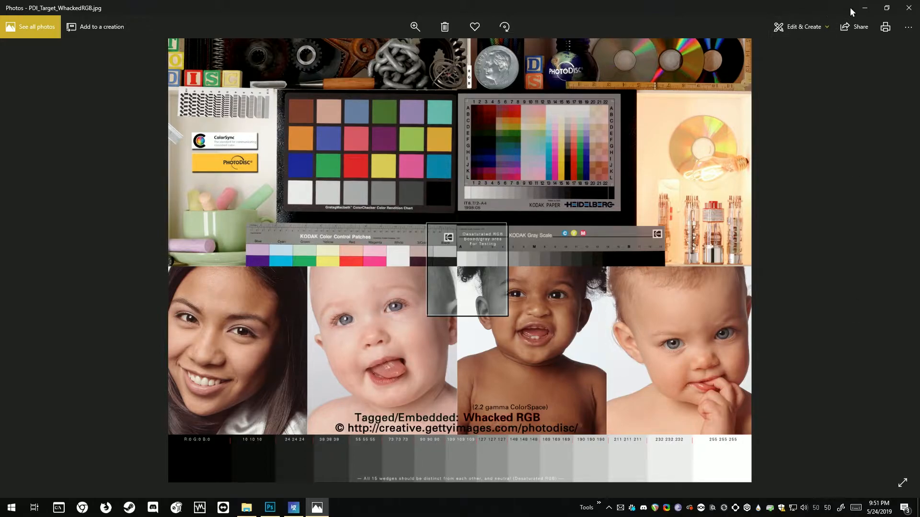
double_click(793, 8)
left_click_drag(658, 296, 620, 68)
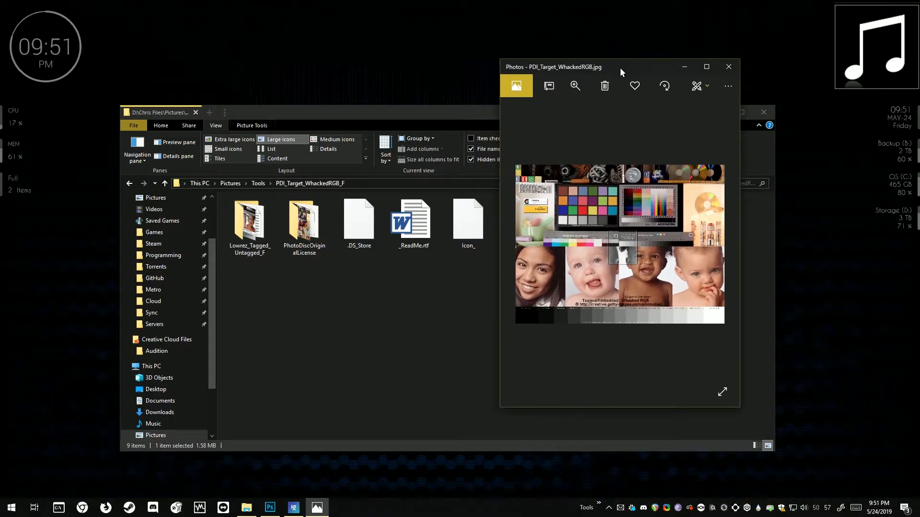
- Switch to Photoshop, create a new untagged RGB document, and fill it with a diagonal rainbow gradient from corner to corner
left_click(269, 507)
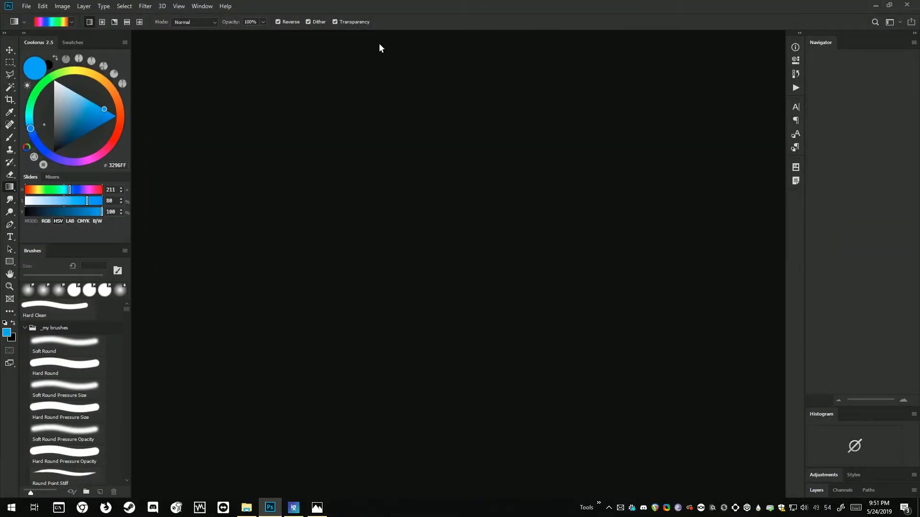
left_click(22, 8)
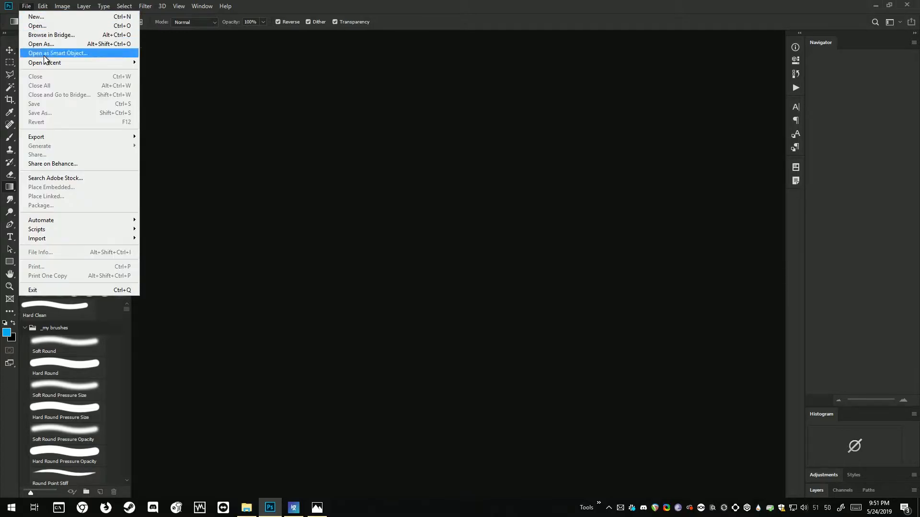
left_click(35, 17)
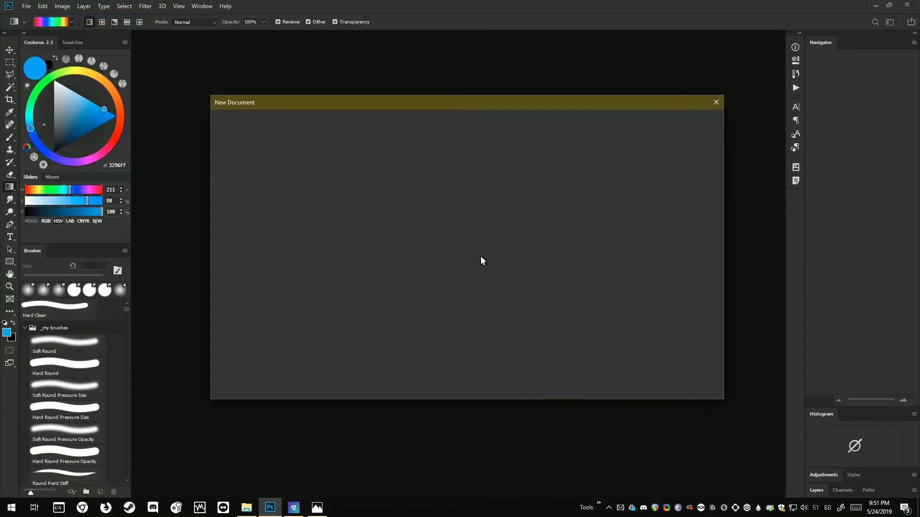
left_click(651, 383)
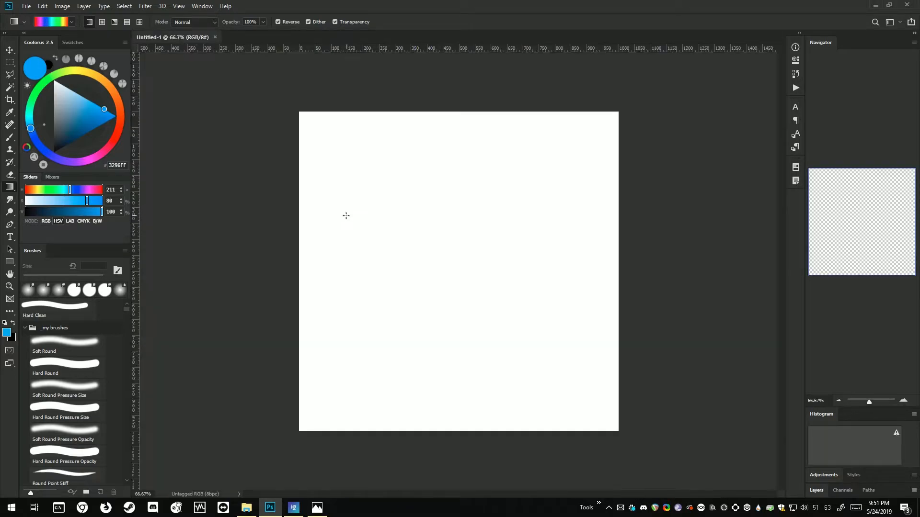
left_click_drag(312, 124, 606, 422)
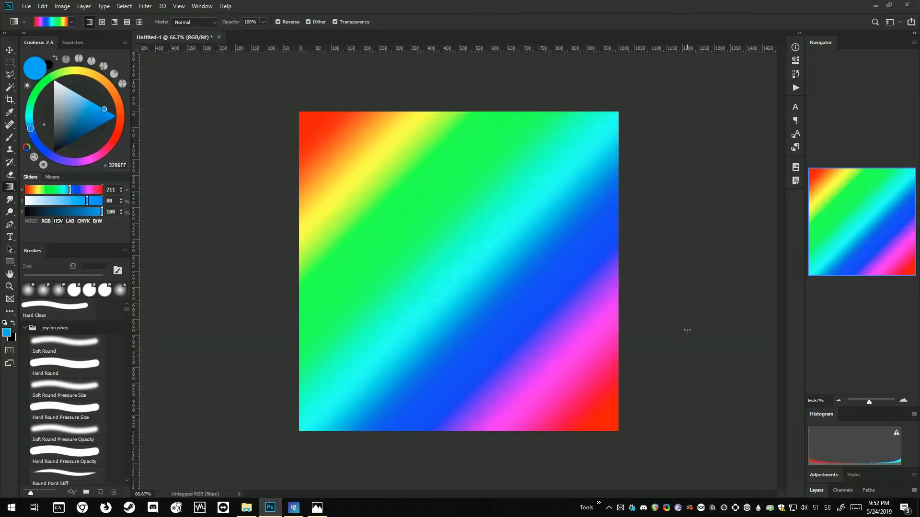